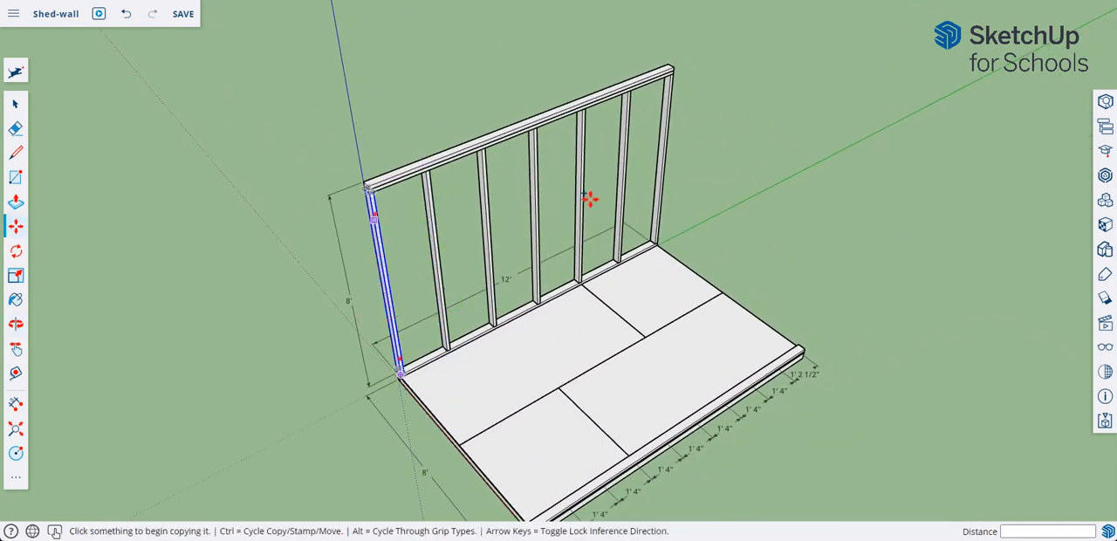
Group all studs and the top and bottom plates of the 12' wall frame into one group.
click(15, 105)
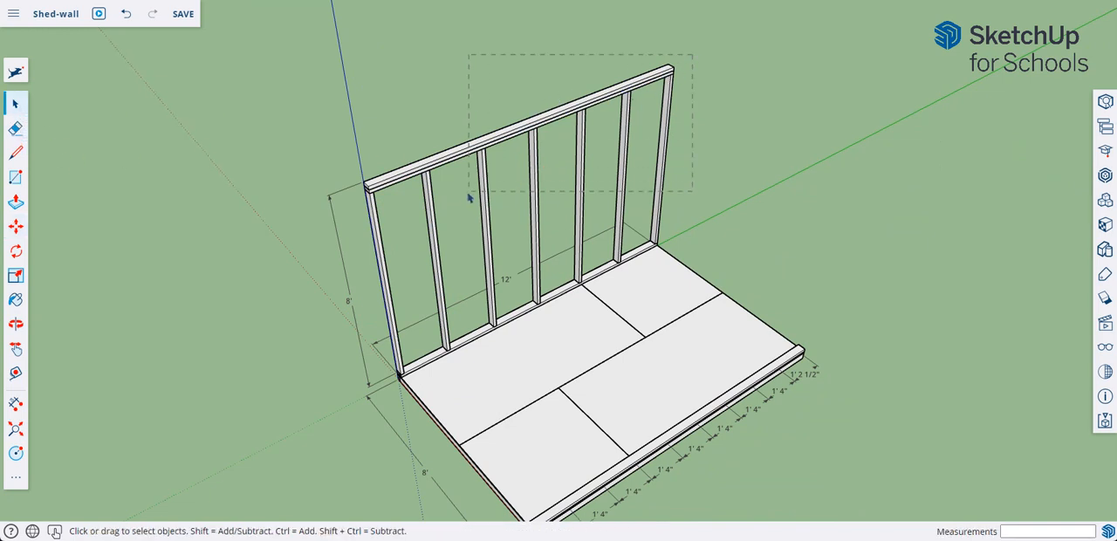
drag(456, 202, 442, 216)
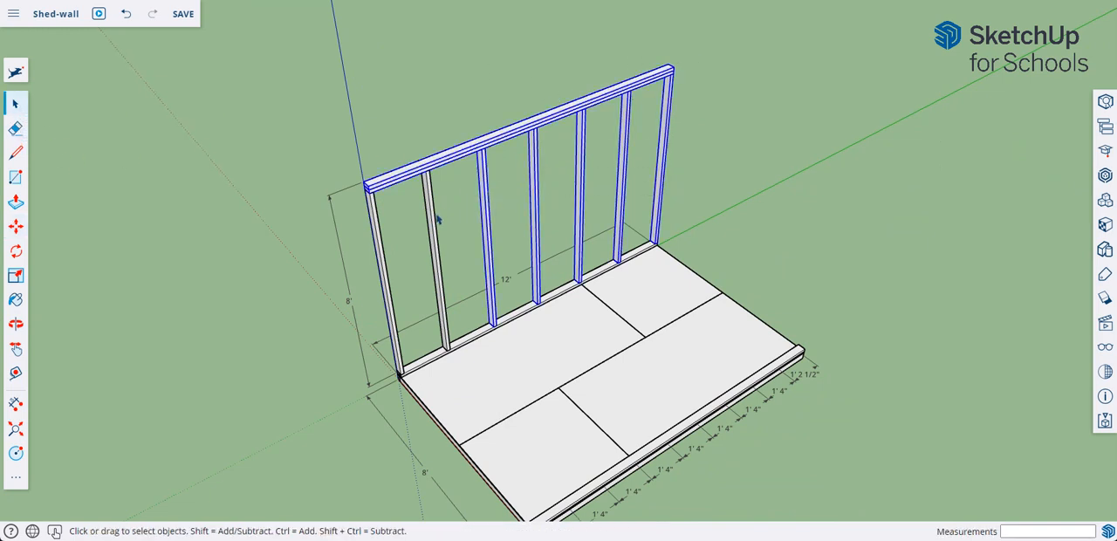
shift+click(434, 220)
shift+click(384, 244)
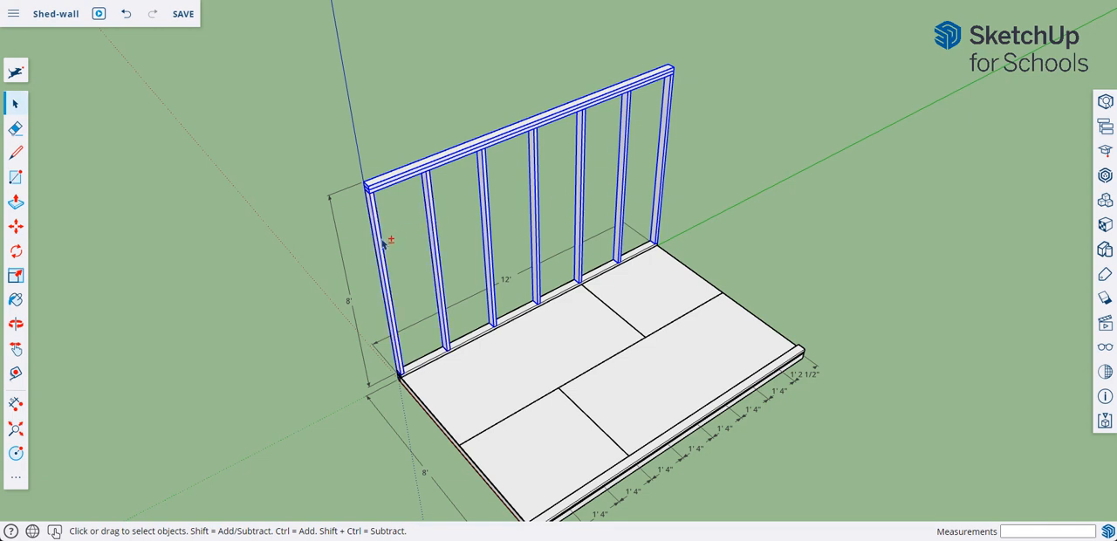
shift+click(609, 273)
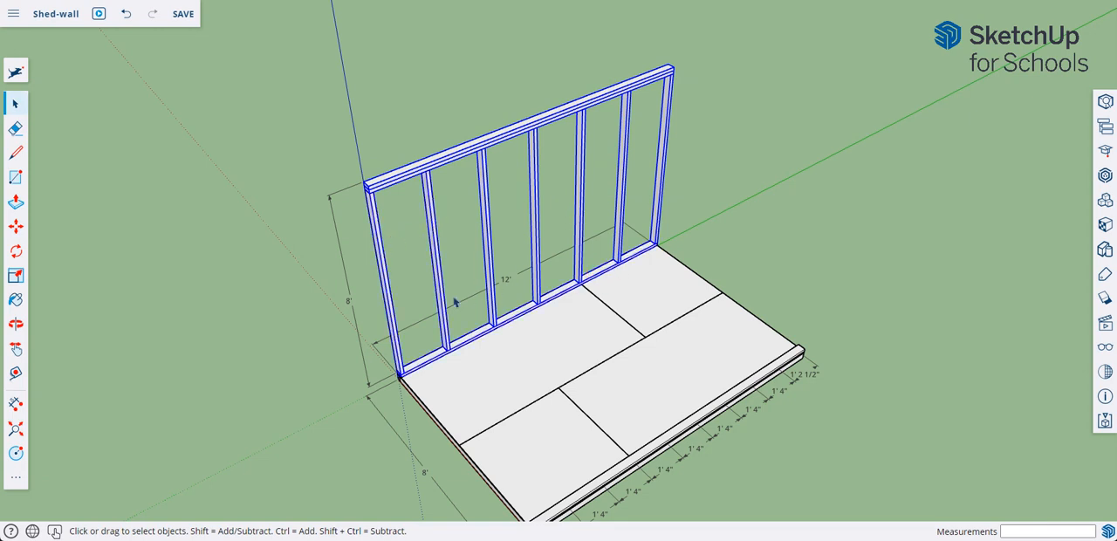
right_click(666, 137)
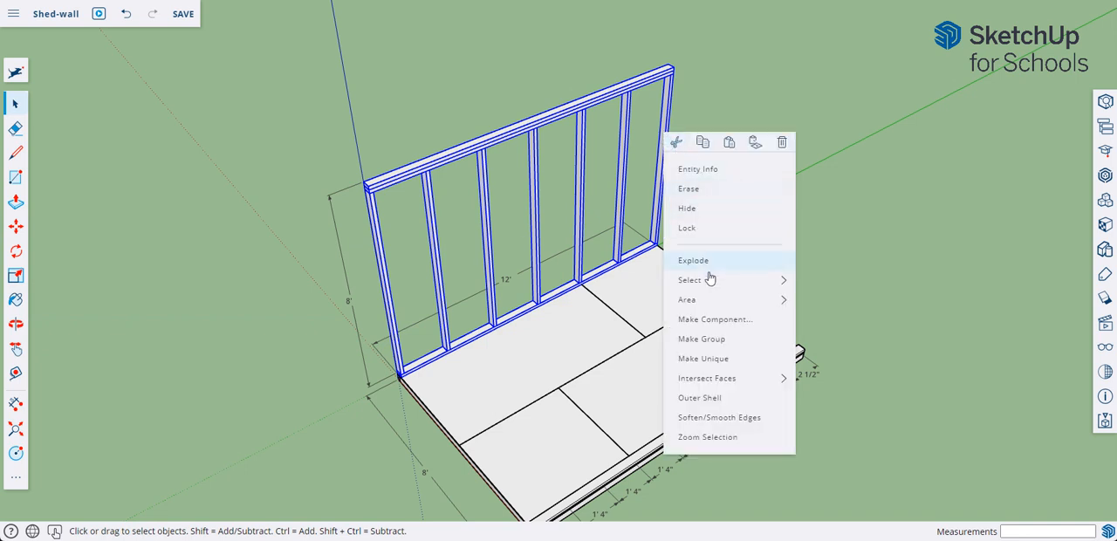
click(711, 339)
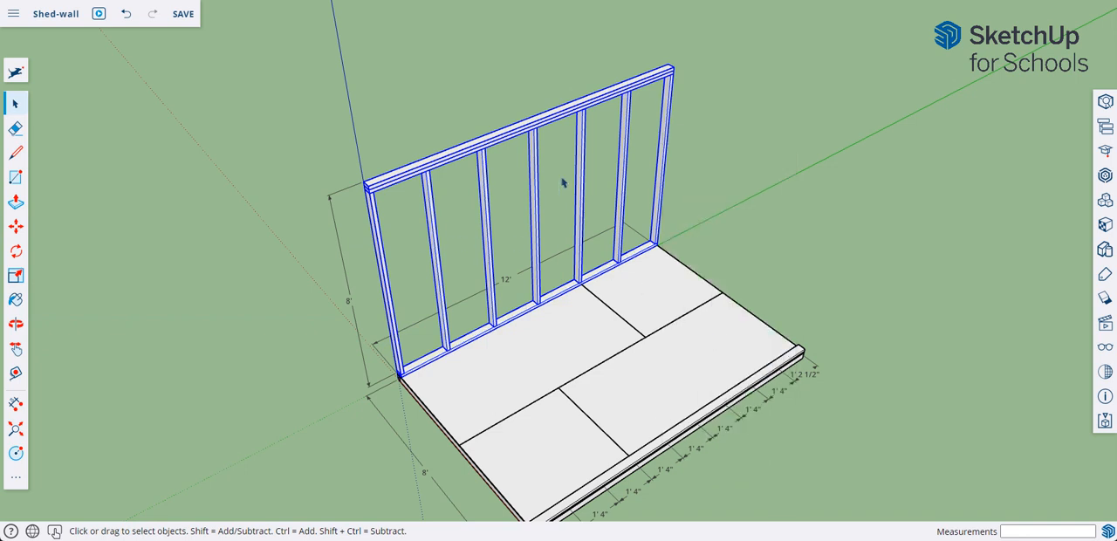
click(773, 187)
click(667, 145)
Delete the loose plates lying along the floor's 12' edge opposite the framed wall.
click(769, 183)
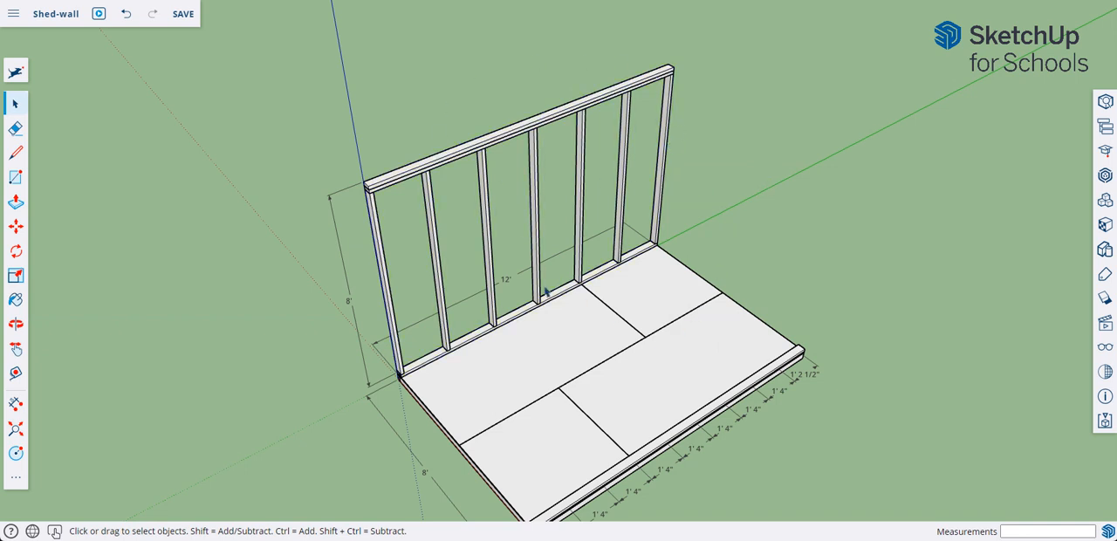
click(798, 357)
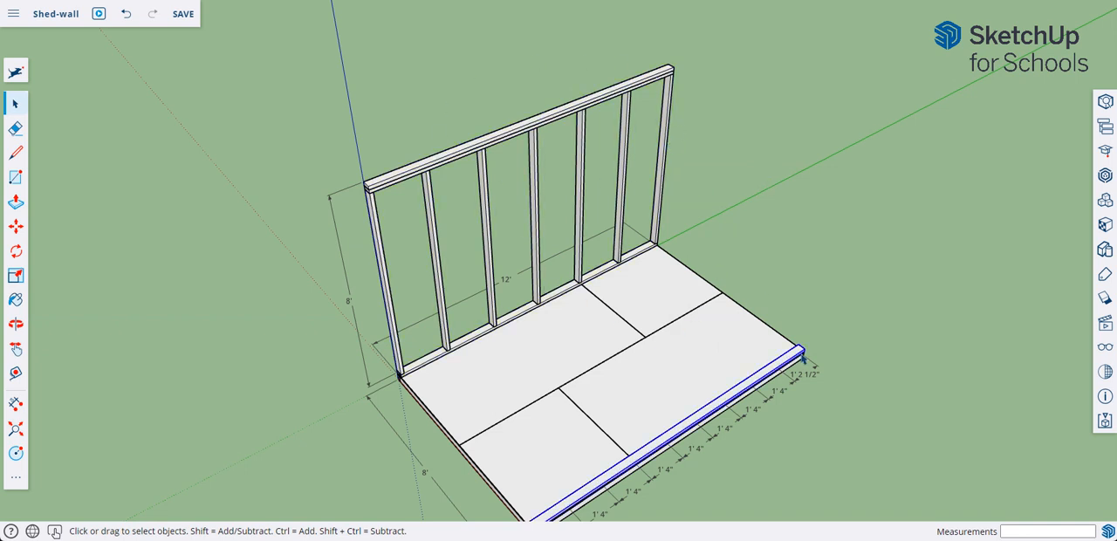
click(803, 355)
Copy the wall group 7' 8 1/2" across the floor, aligning its bottom outer corner with the opposite floor edge.
click(661, 206)
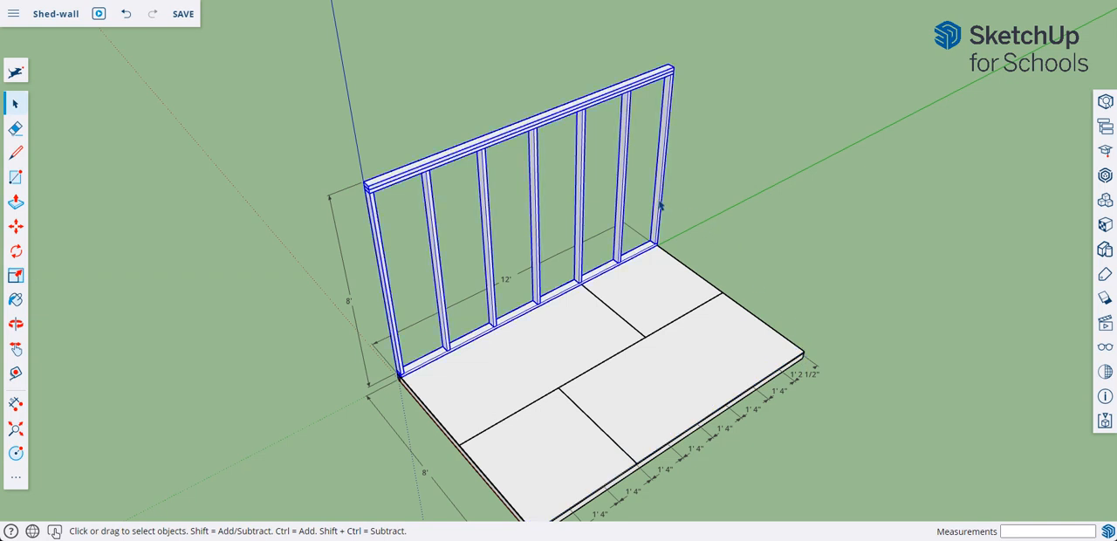
click(17, 230)
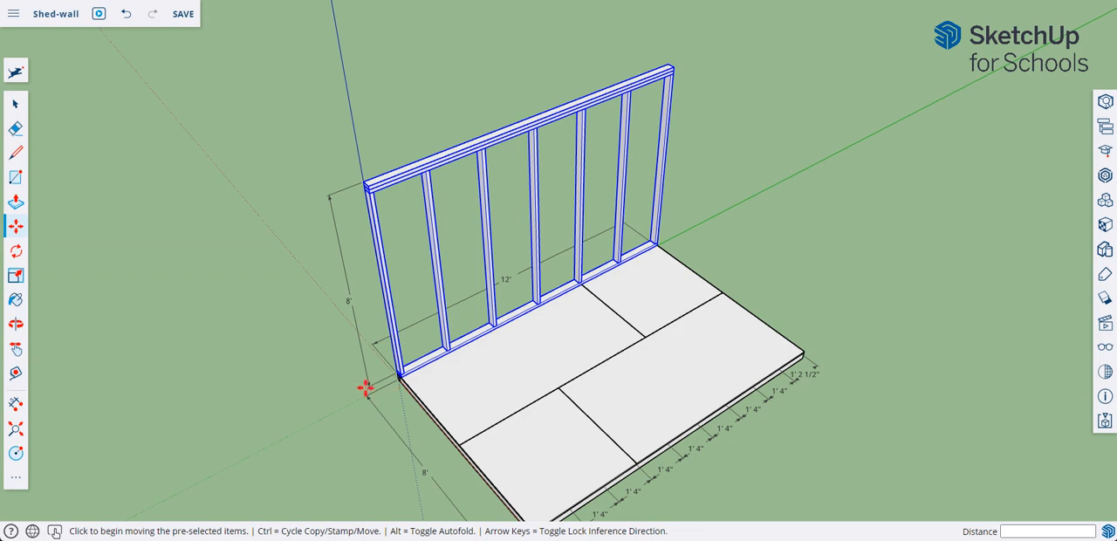
key(ctrl)
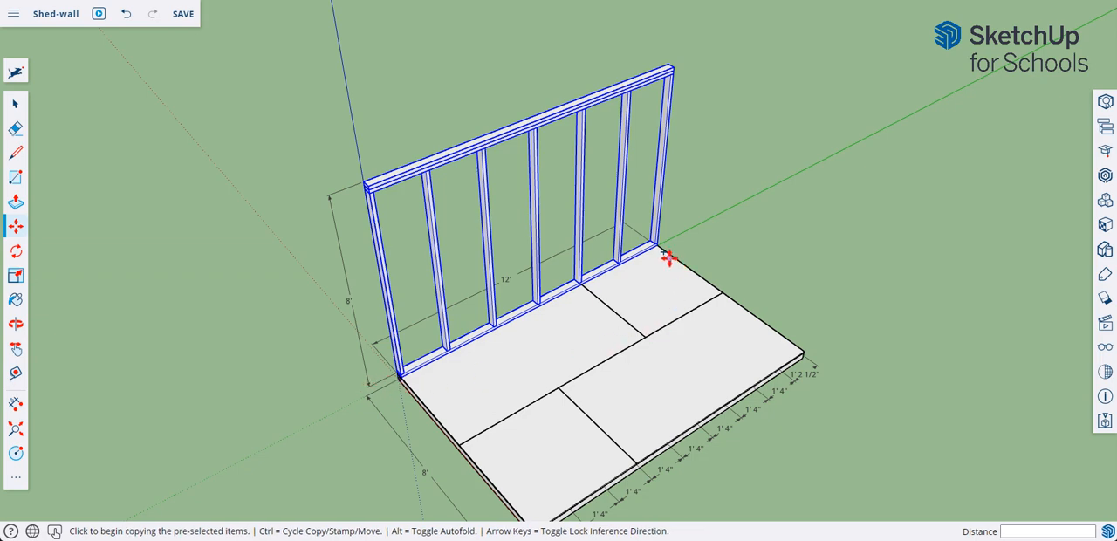
scroll(663, 249, up, 5)
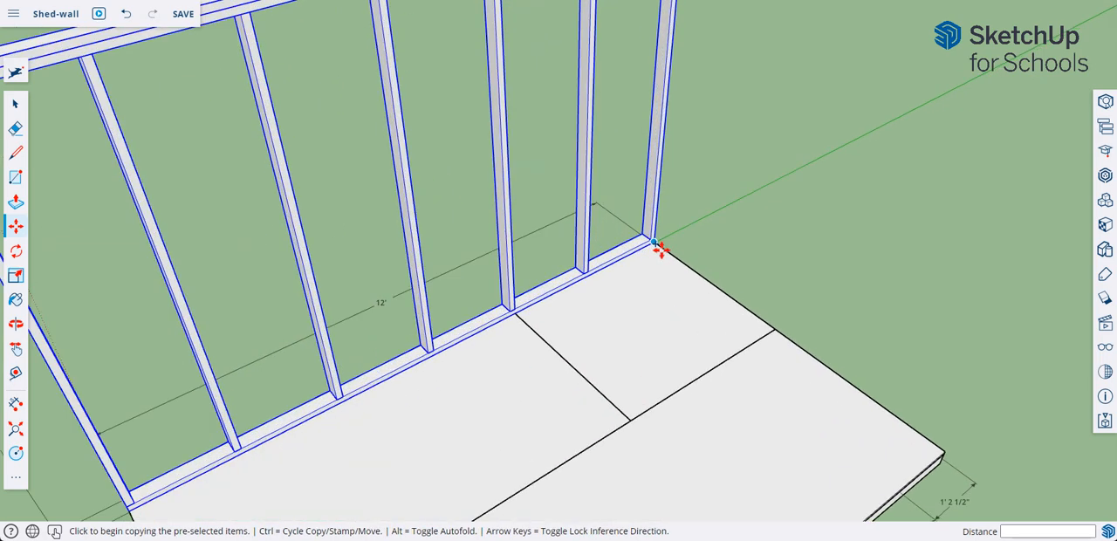
click(660, 248)
click(657, 243)
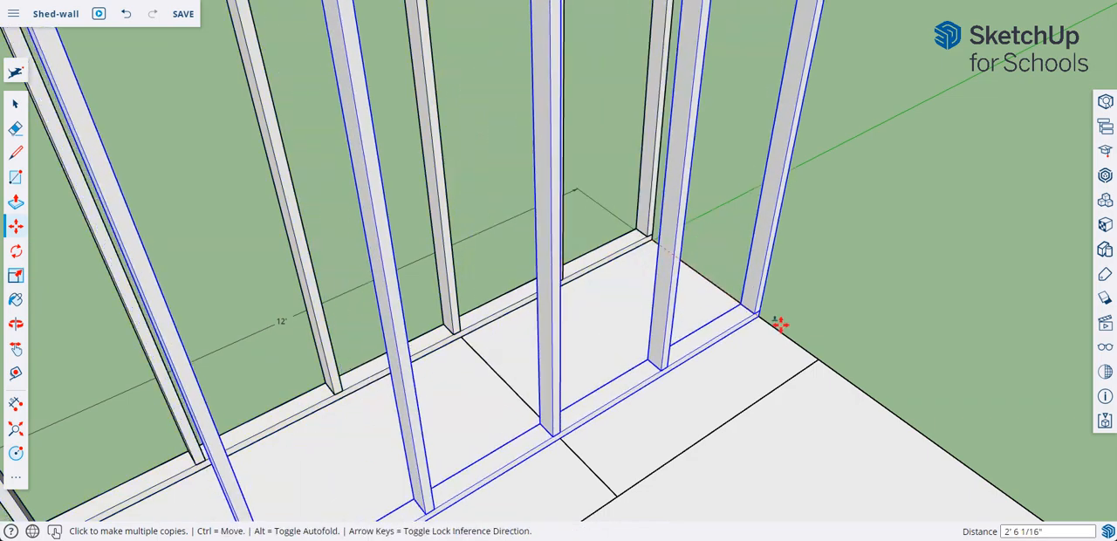
middle_drag(823, 356, 855, 444)
scroll(820, 358, down, 8)
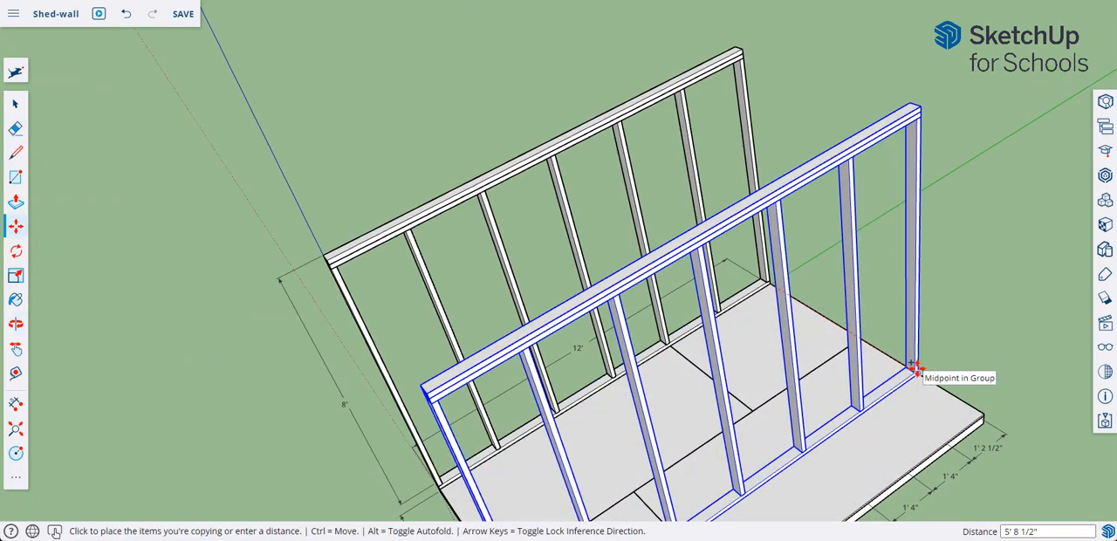
mouse_move(965, 479)
middle_down()
mouse_move(975, 414)
mouse_move(972, 481)
middle_up()
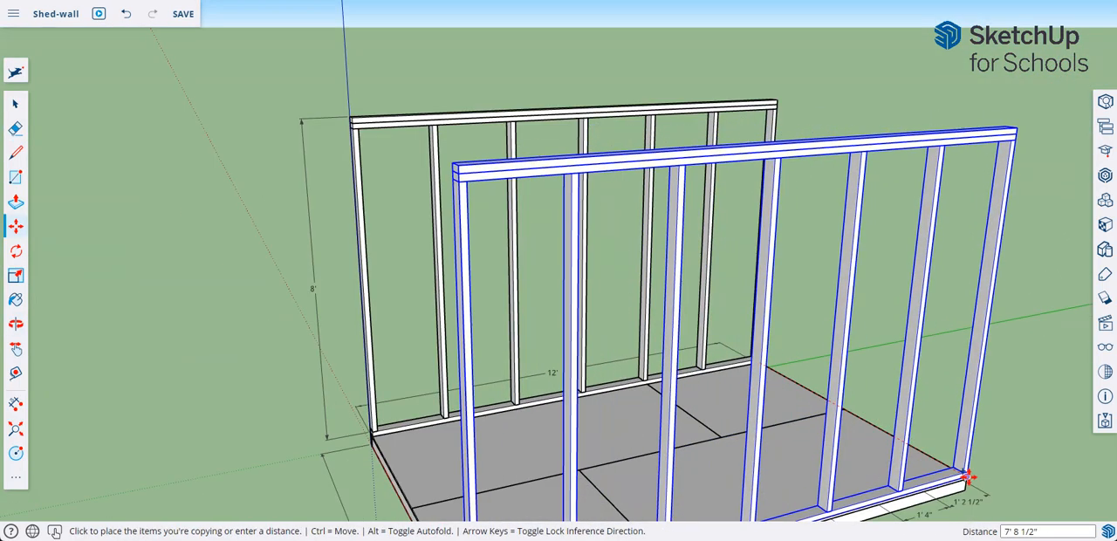
click(967, 475)
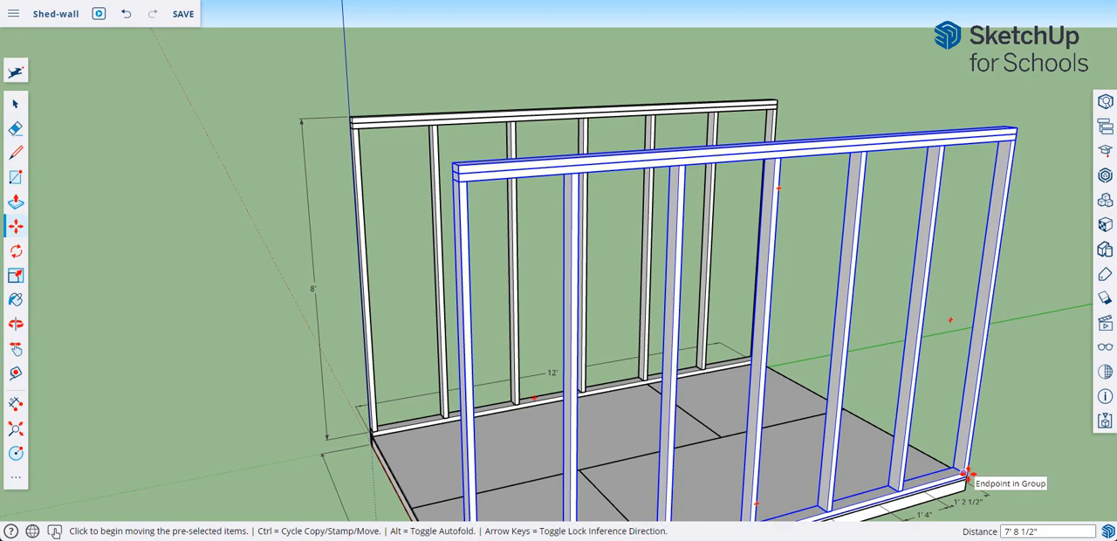
Copy the rim joist on the 8' end of the floor and place the copy on the ground outside the frame.
middle_drag(241, 408, 424, 442)
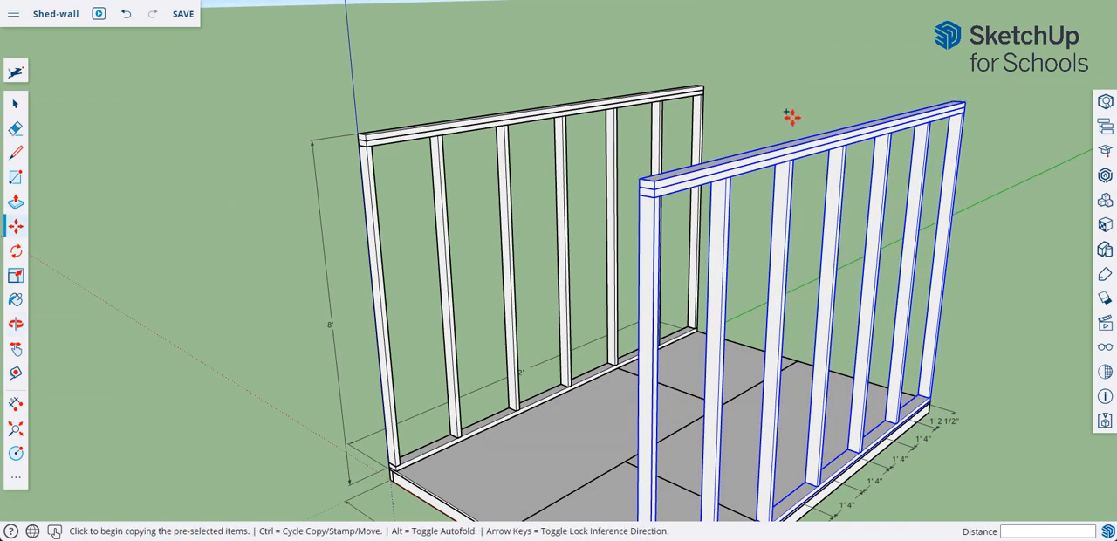
middle_drag(792, 125, 766, 81)
middle_drag(967, 232, 671, 310)
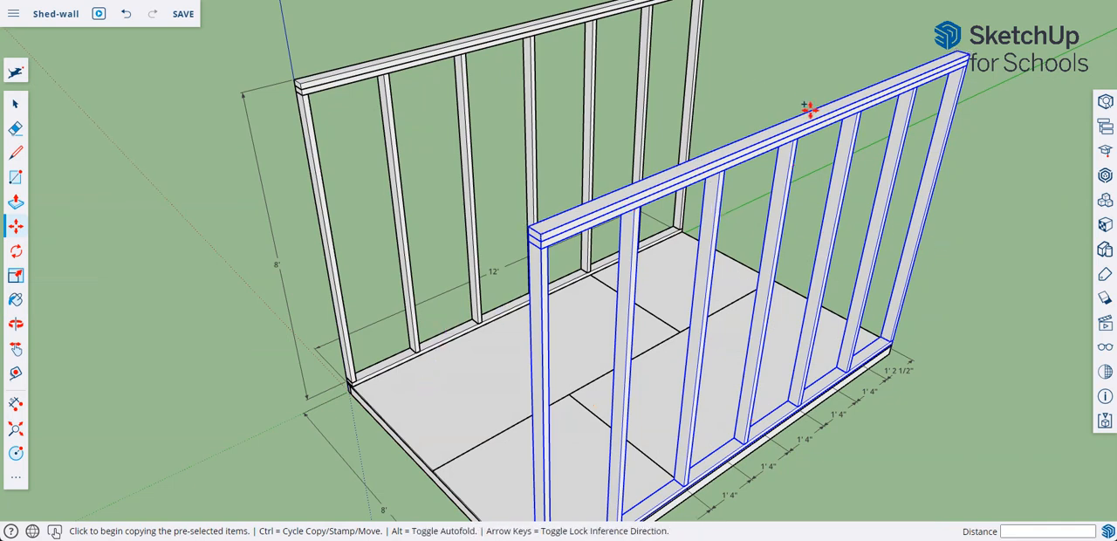
middle_drag(969, 250, 913, 215)
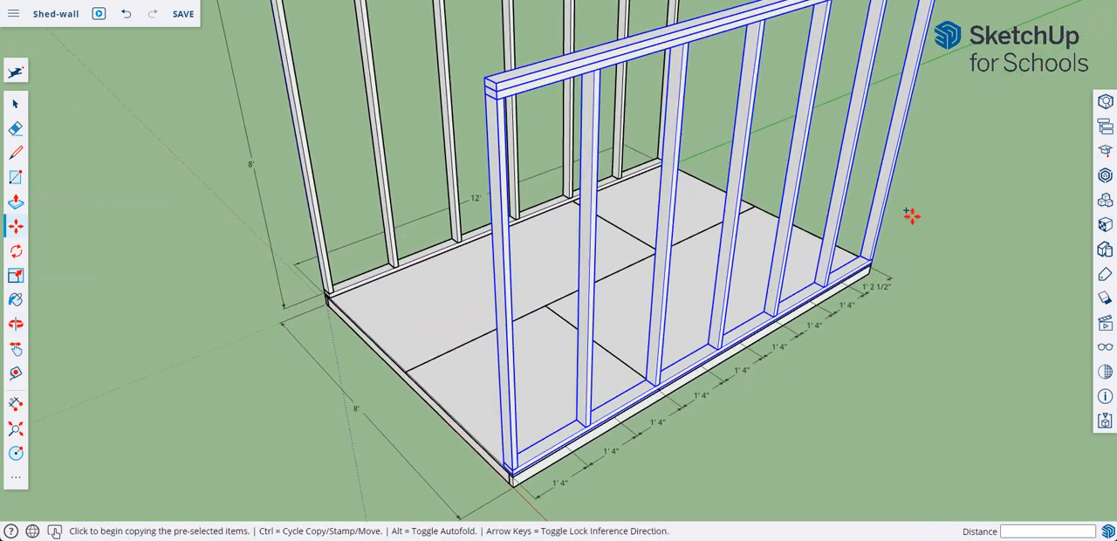
middle_drag(851, 330, 920, 320)
middle_drag(349, 417, 487, 458)
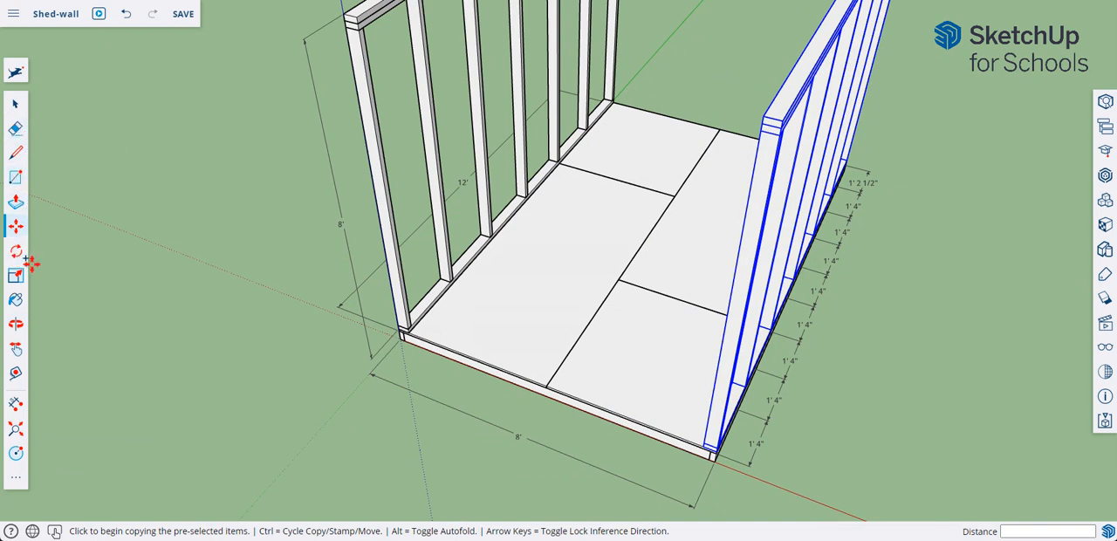
click(16, 105)
click(498, 377)
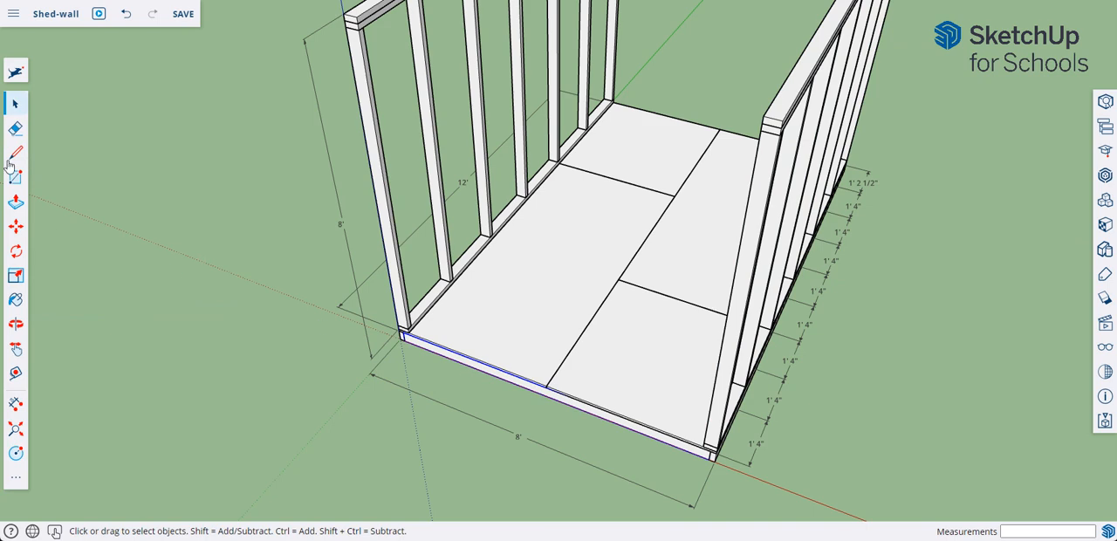
click(16, 228)
key(ctrl)
click(289, 362)
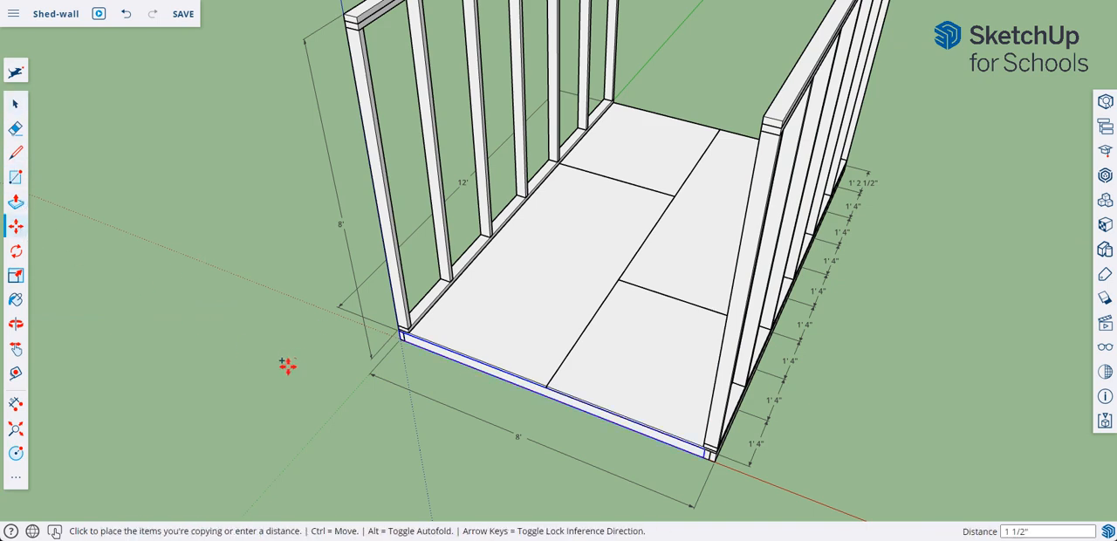
click(312, 421)
Rotate the copied board 90 degrees about its lower end corner so that it lies flat.
middle_drag(312, 421, 315, 340)
middle_drag(549, 425, 479, 371)
middle_drag(118, 273, 35, 258)
click(16, 251)
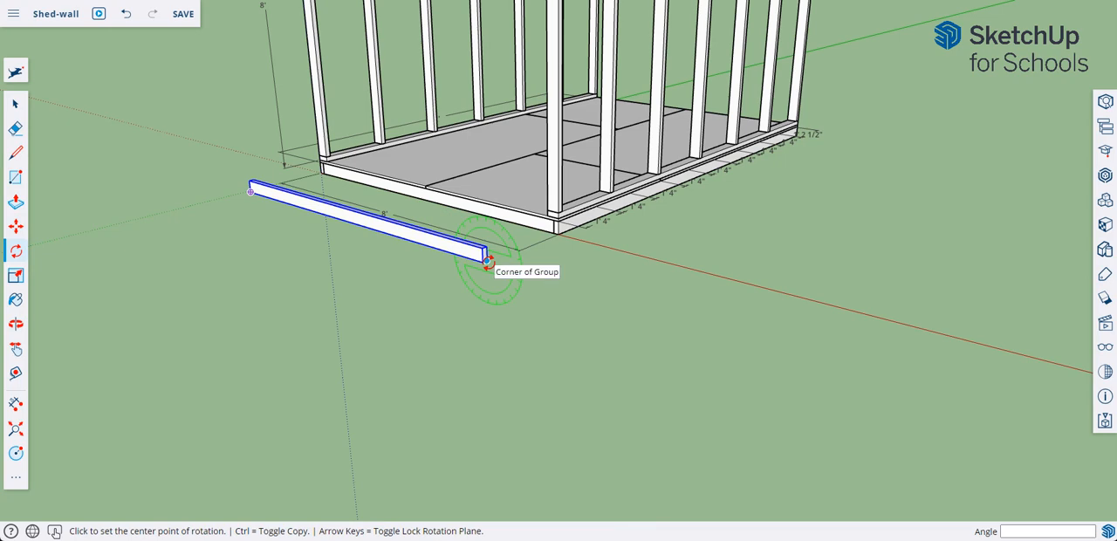
mouse_move(487, 262)
middle_down()
mouse_move(488, 213)
mouse_move(487, 264)
middle_up()
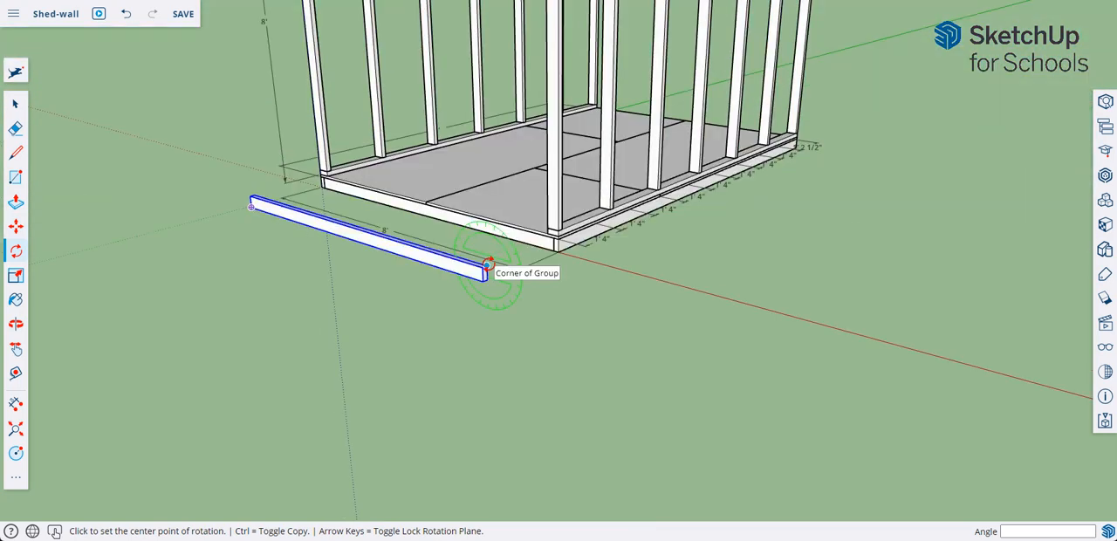
scroll(487, 265, up, 3)
scroll(487, 266, up, 5)
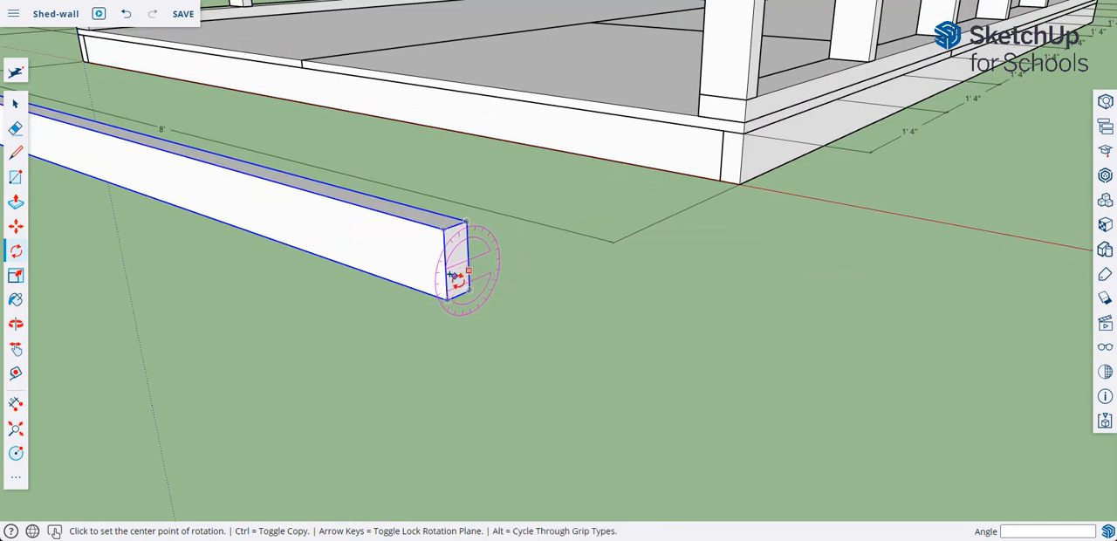
click(470, 288)
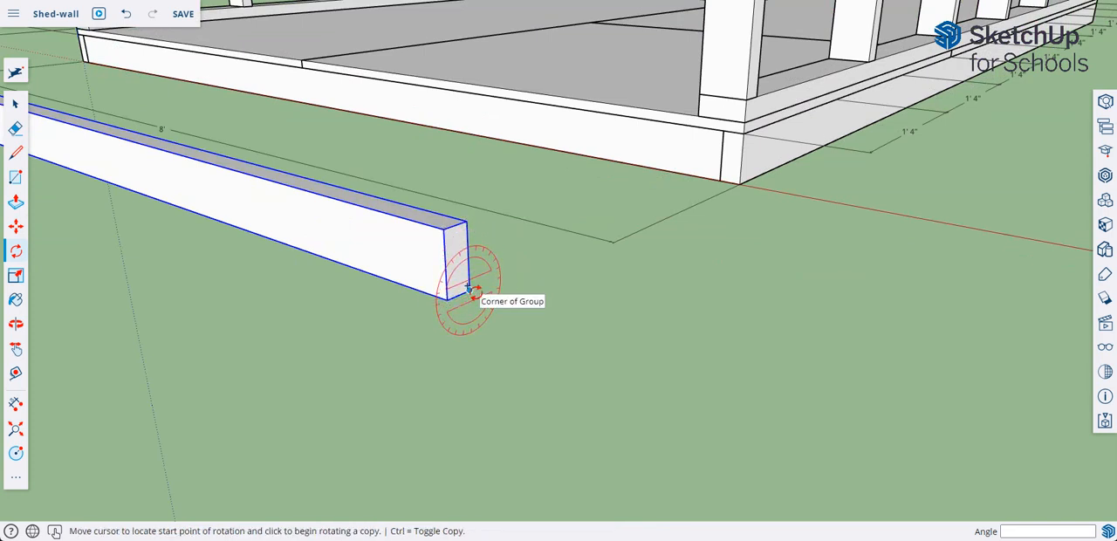
click(466, 224)
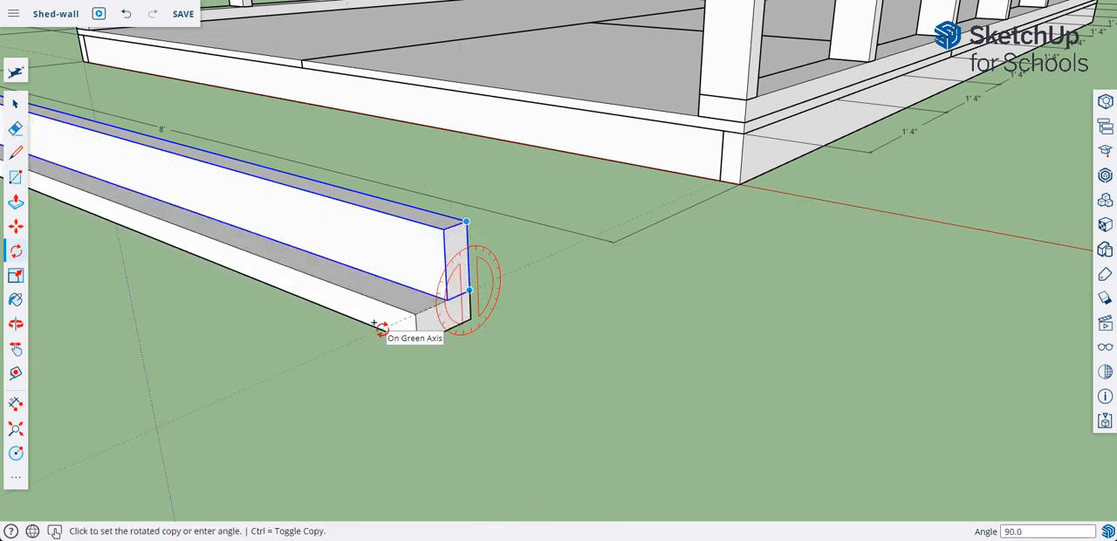
key(ctrl)
click(379, 329)
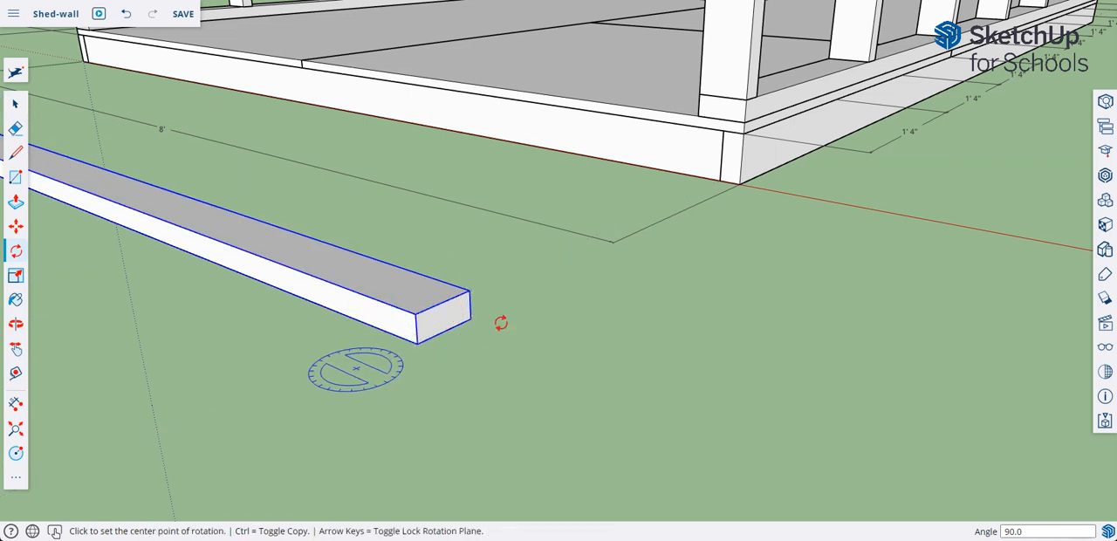
Move the flat board onto the 8' floor edge, snapping its outer bottom corner to the second wall's bottom plate.
click(18, 227)
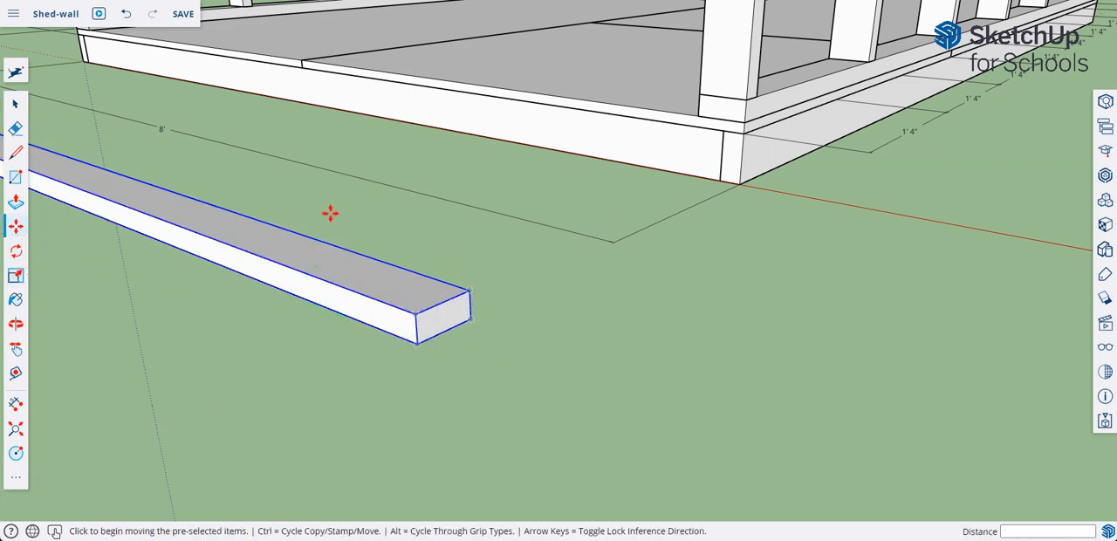
click(416, 342)
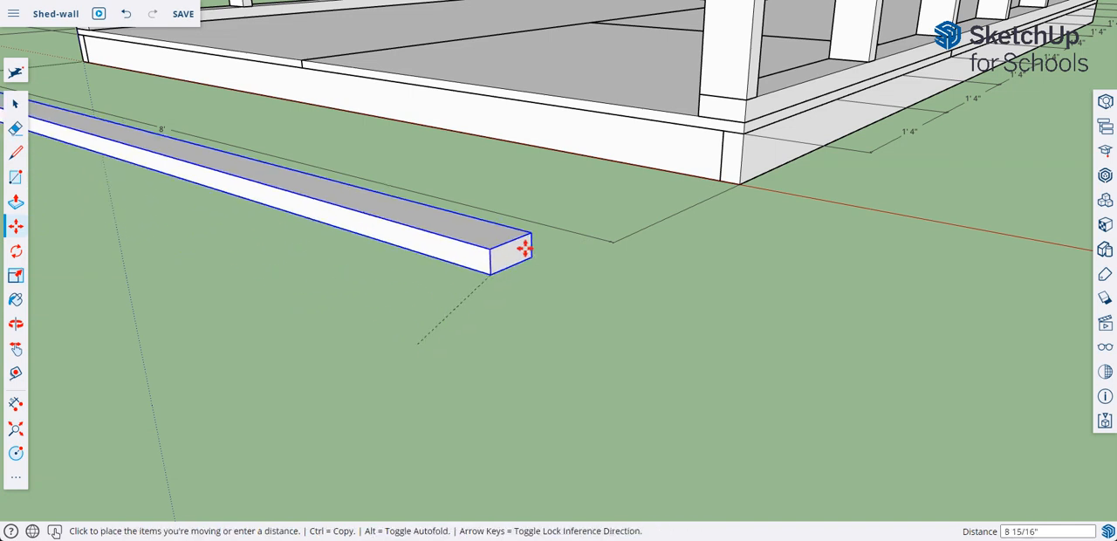
click(698, 114)
Push the end face of the 8' bottom plate in by 4" to the inner edge of the first wall's corner stud.
scroll(386, 261, down, 4)
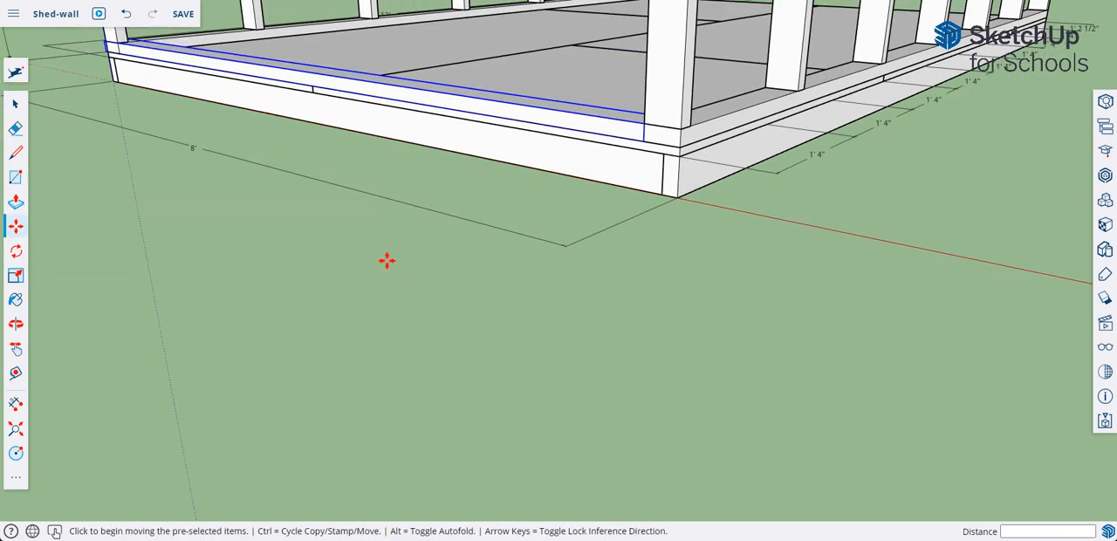
key(ctrl)
shift+middle_drag(334, 302, 868, 454)
click(16, 103)
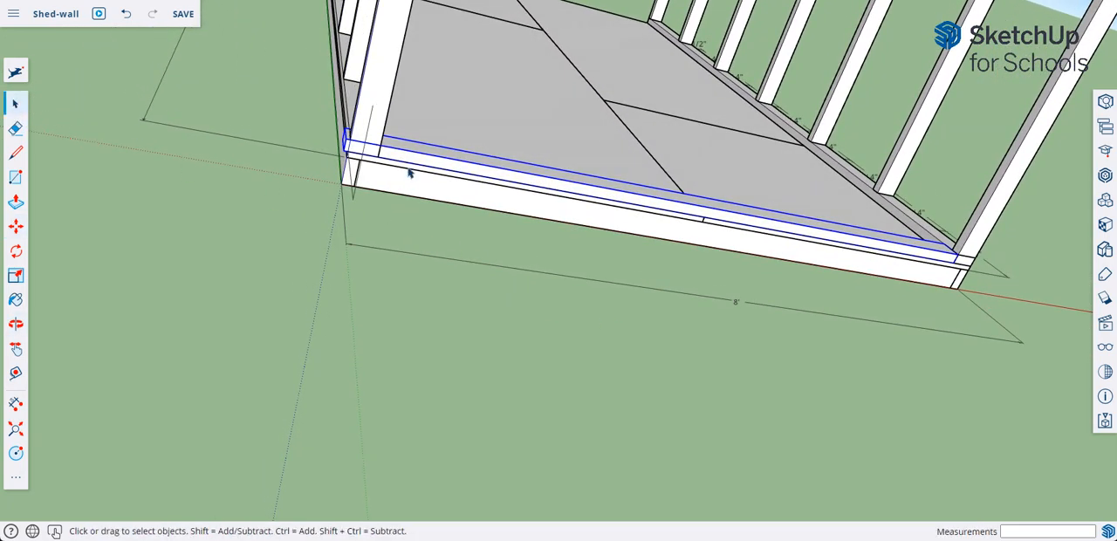
double_click(411, 162)
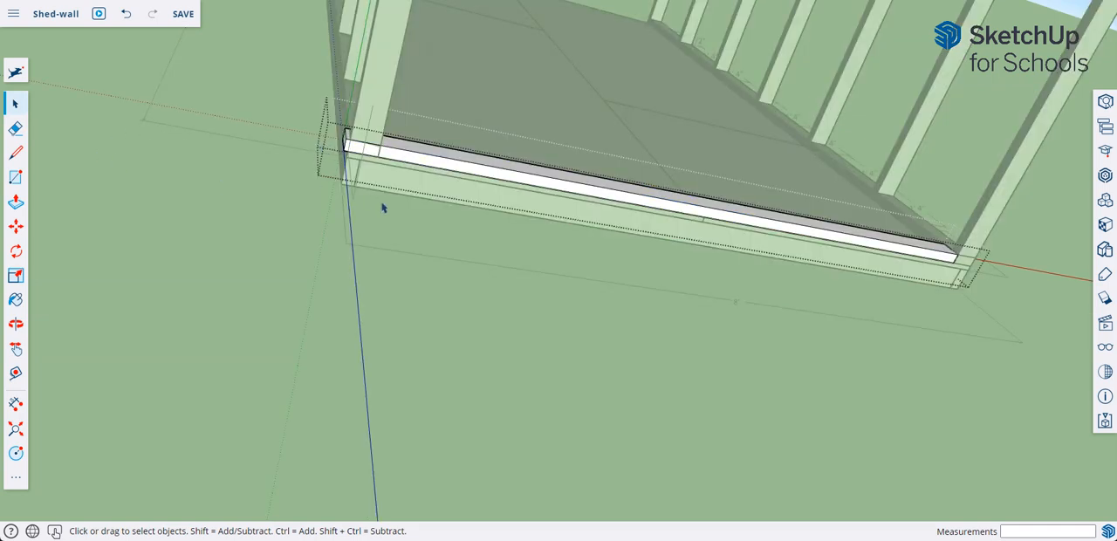
middle_drag(382, 208, 459, 241)
middle_drag(329, 212, 394, 313)
scroll(422, 249, up, 4)
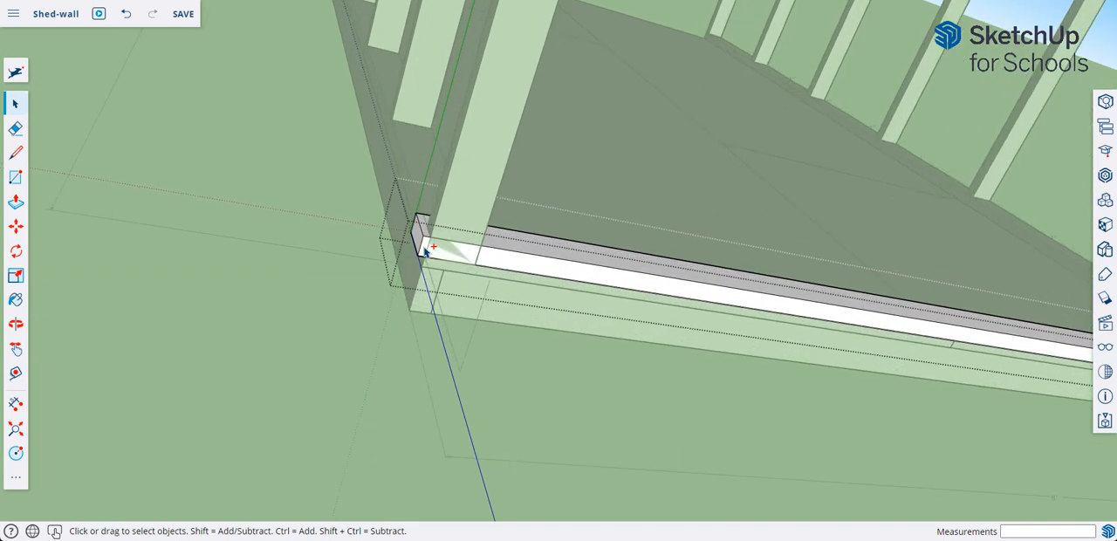
click(16, 202)
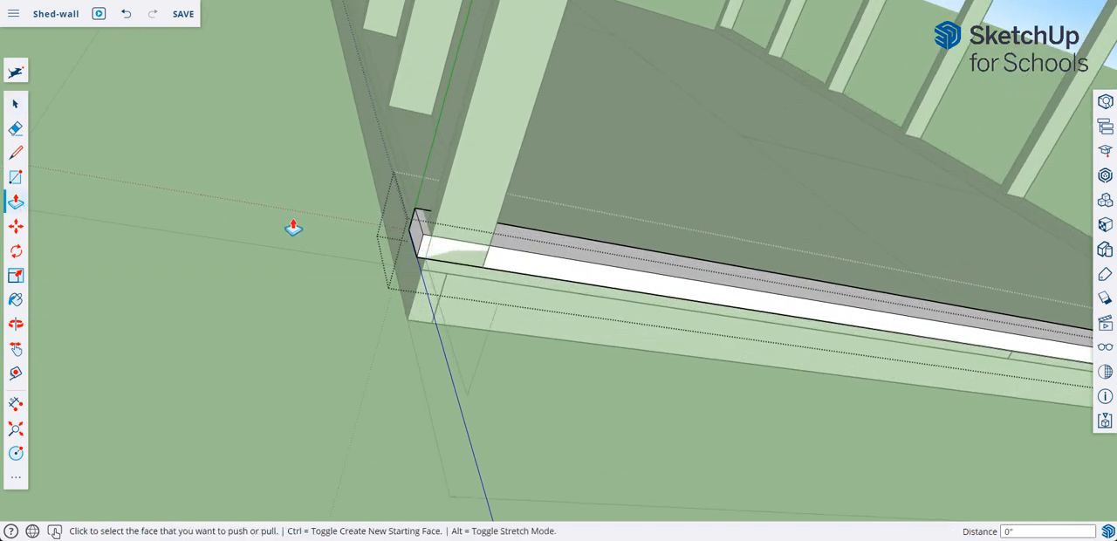
click(416, 240)
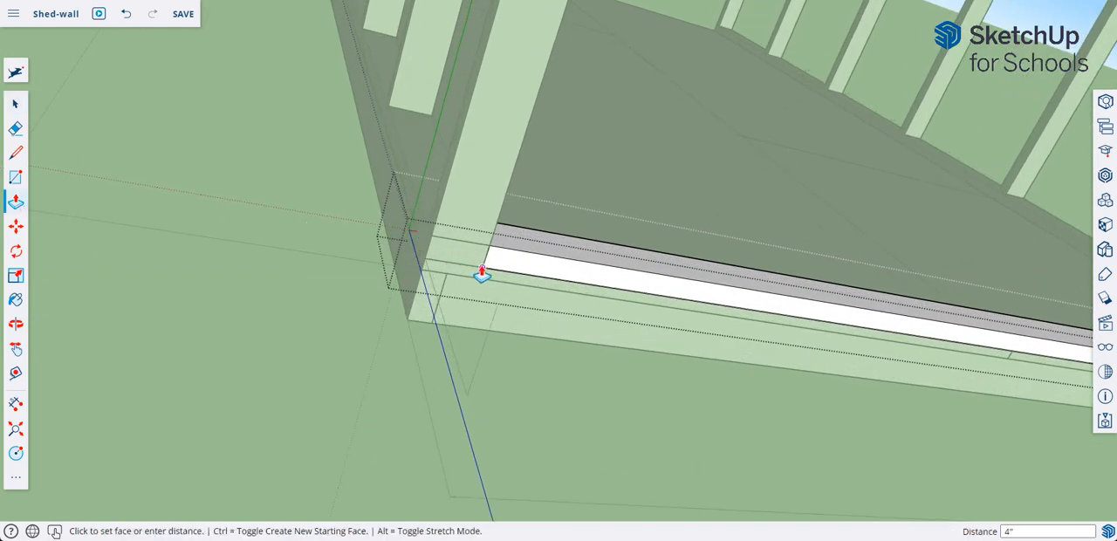
click(485, 276)
right_click(271, 277)
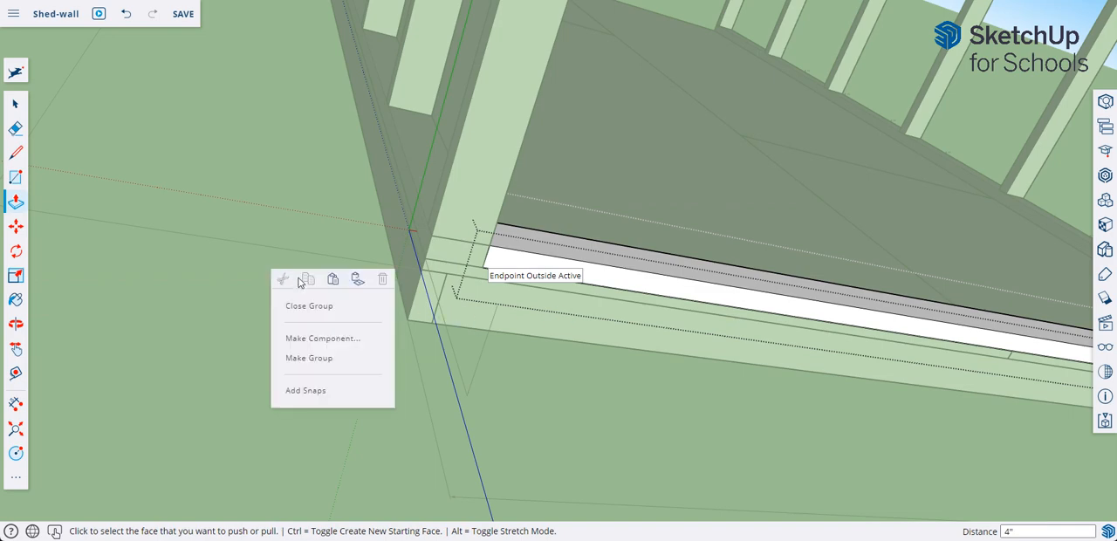
click(316, 306)
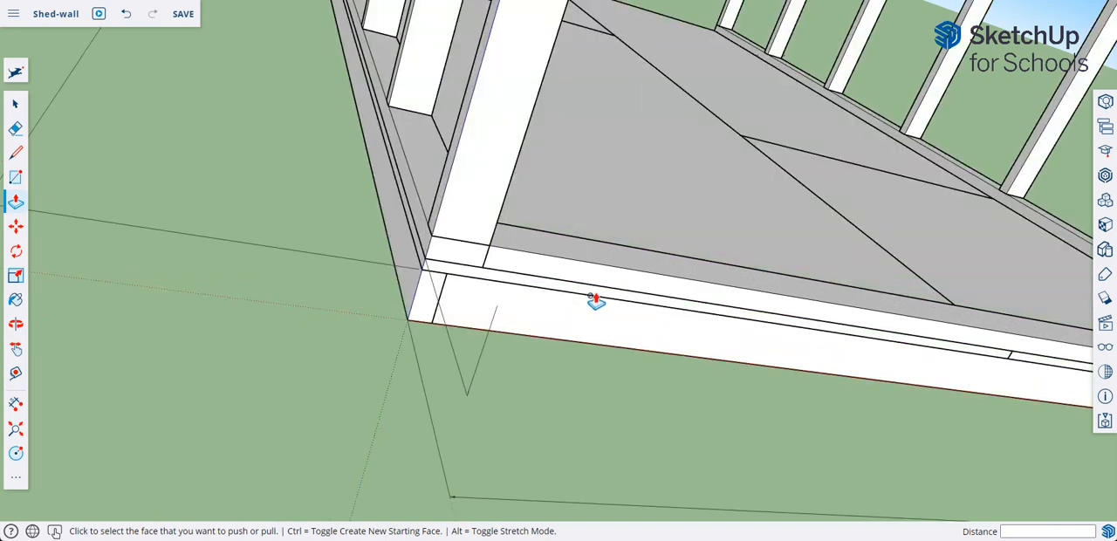
Copy the shortened bottom plate straight up 7' 9", snapping it to the lower corner of the second wall's top plates.
middle_drag(595, 301, 481, 405)
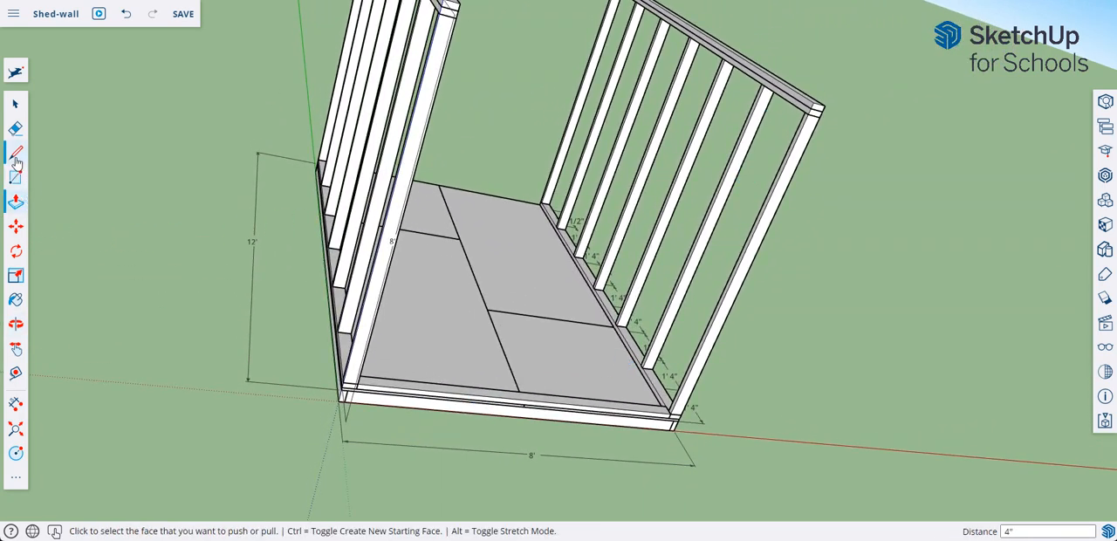
click(15, 226)
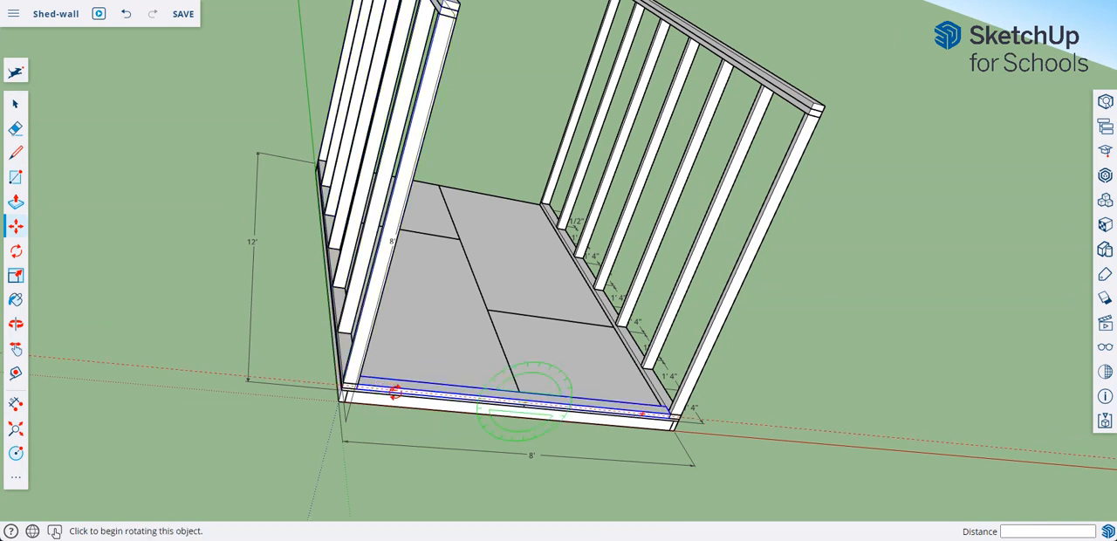
click(15, 105)
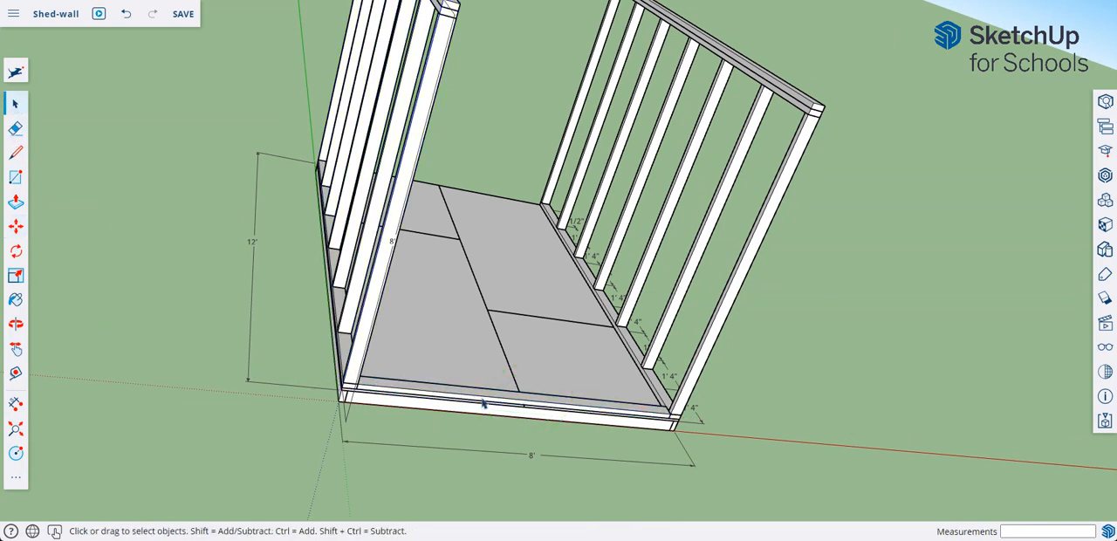
click(16, 226)
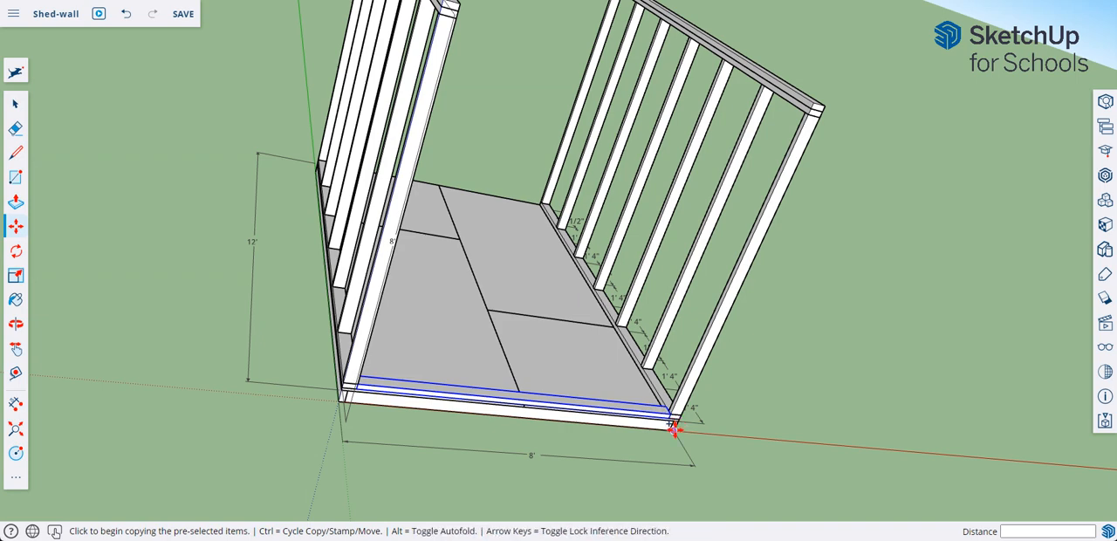
scroll(678, 425, up, 4)
key(ctrl)
key(ctrl)
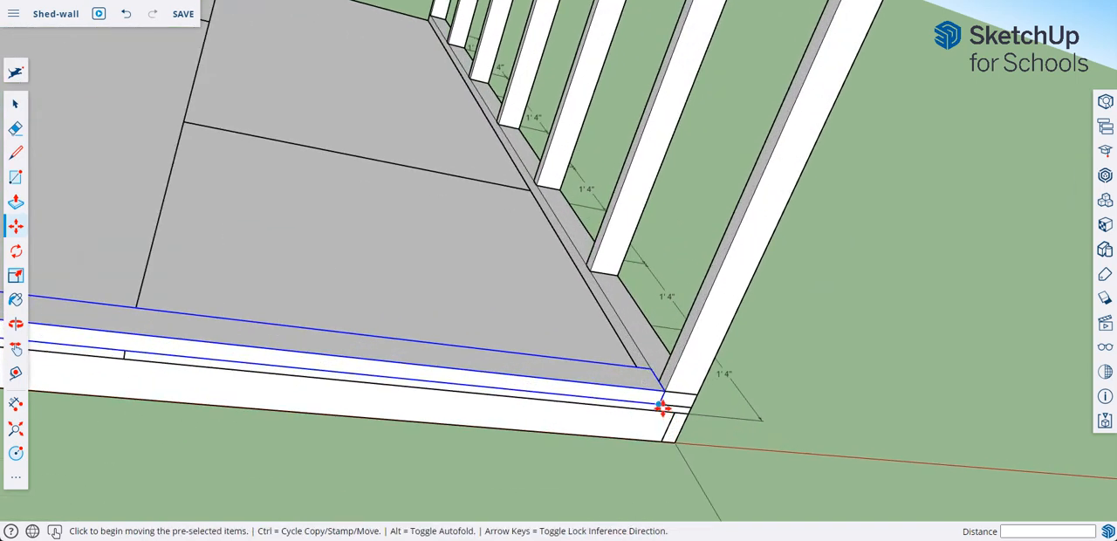
click(663, 407)
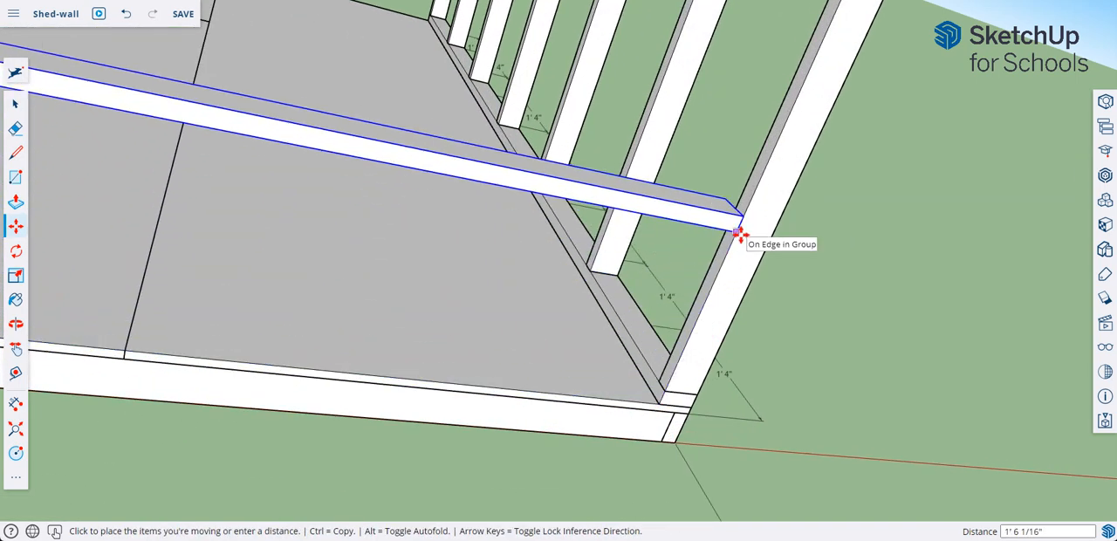
key(ctrl)
middle_drag(741, 233, 743, 234)
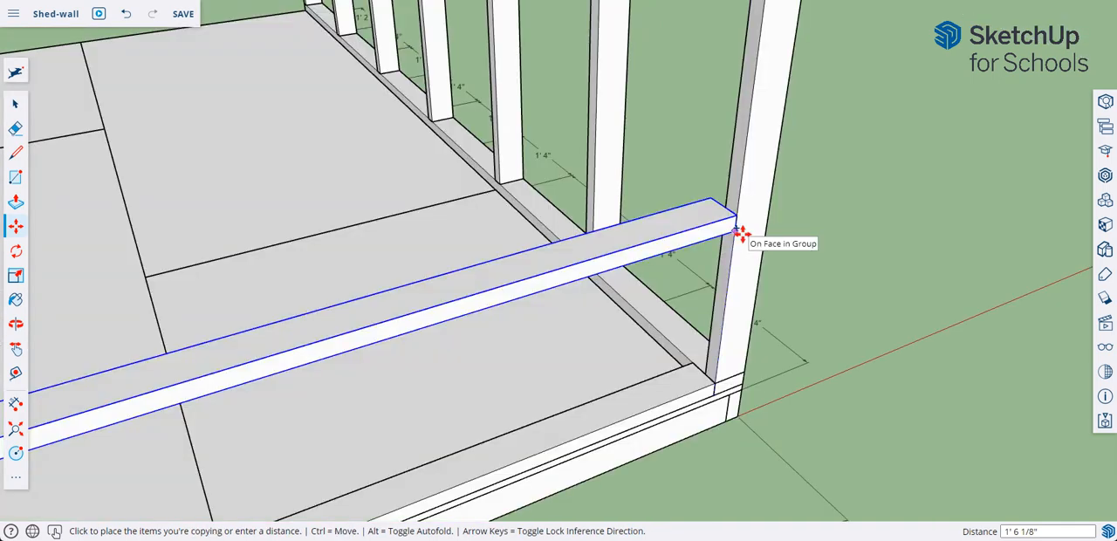
scroll(741, 233, down, 10)
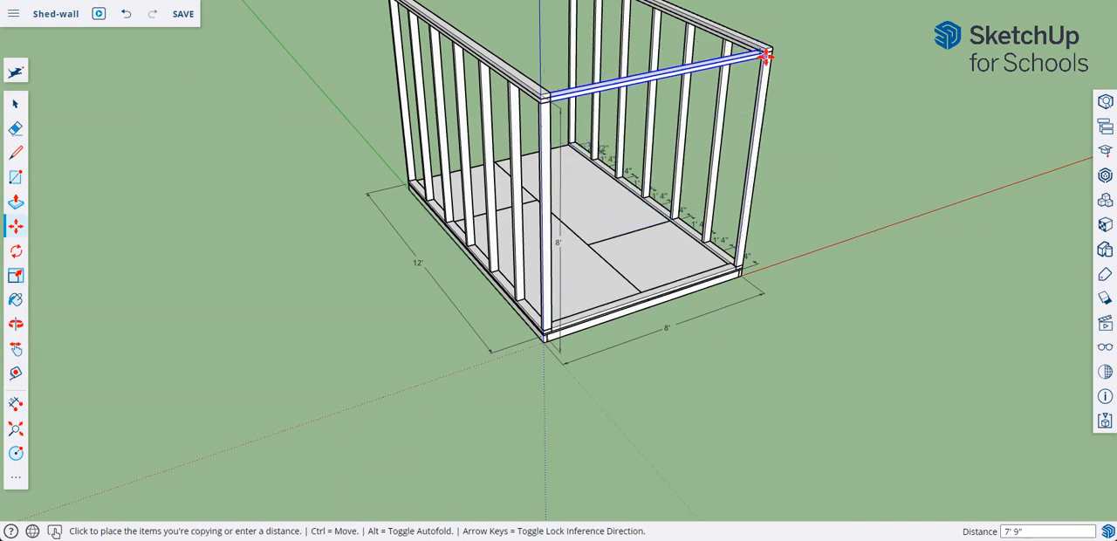
scroll(766, 49, up, 5)
scroll(765, 49, up, 3)
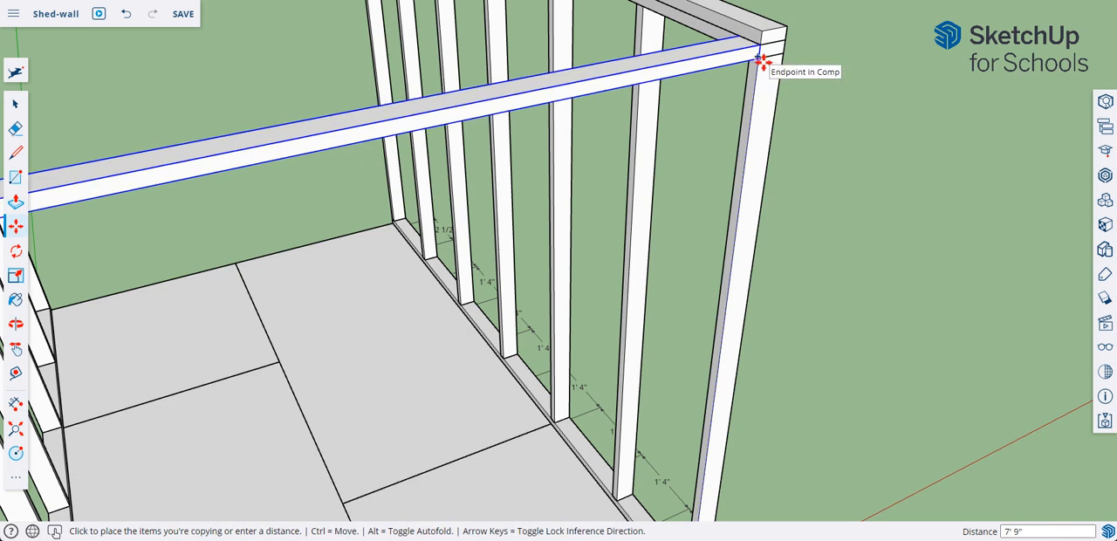
click(762, 61)
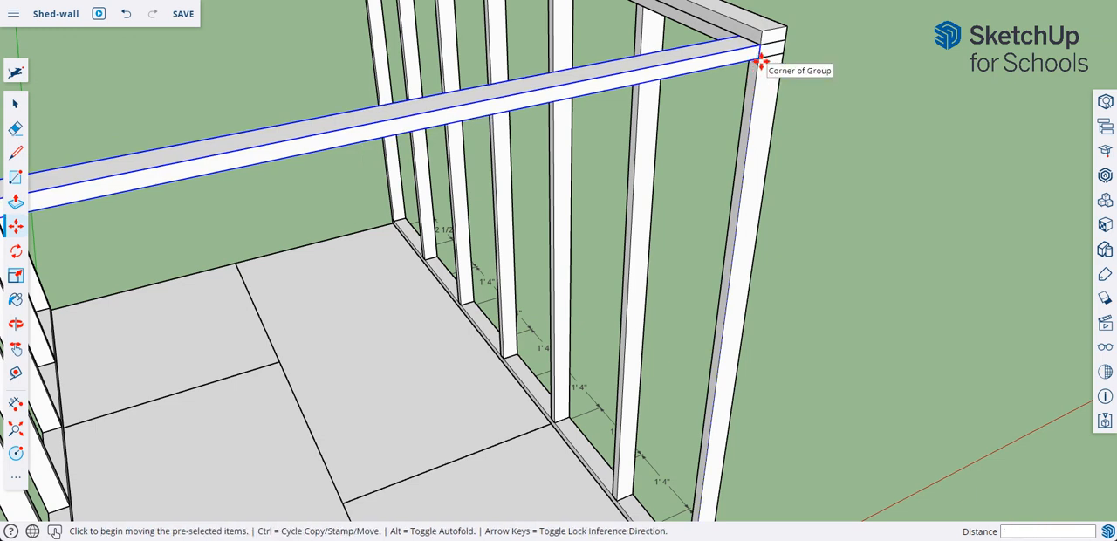
Stack a second copy of the 8' side's top plate 1 1/2" above the first one.
click(762, 61)
key(ctrl)
click(760, 33)
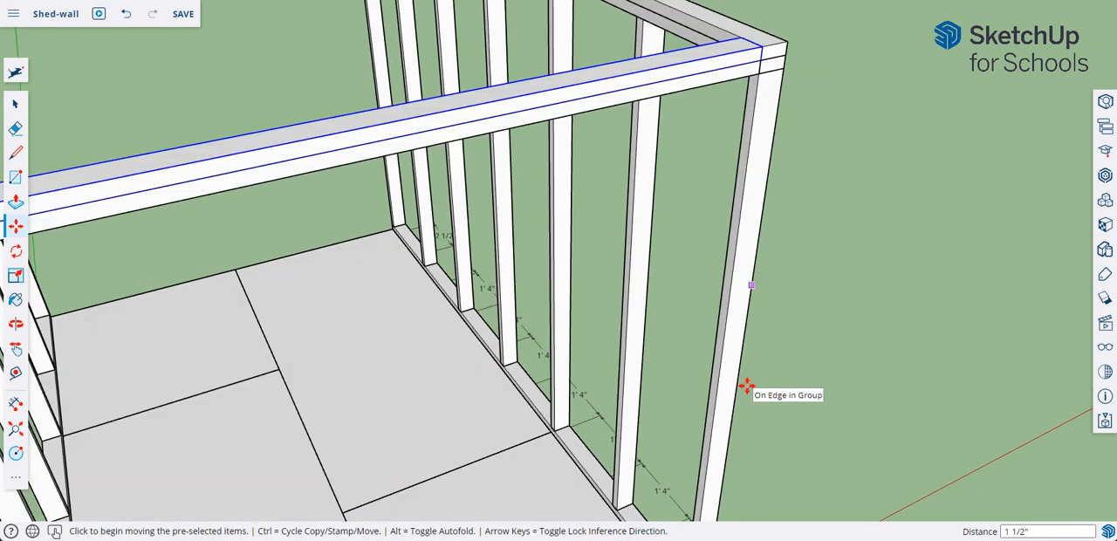
shift+middle_drag(754, 392, 760, 182)
middle_drag(726, 357, 770, 290)
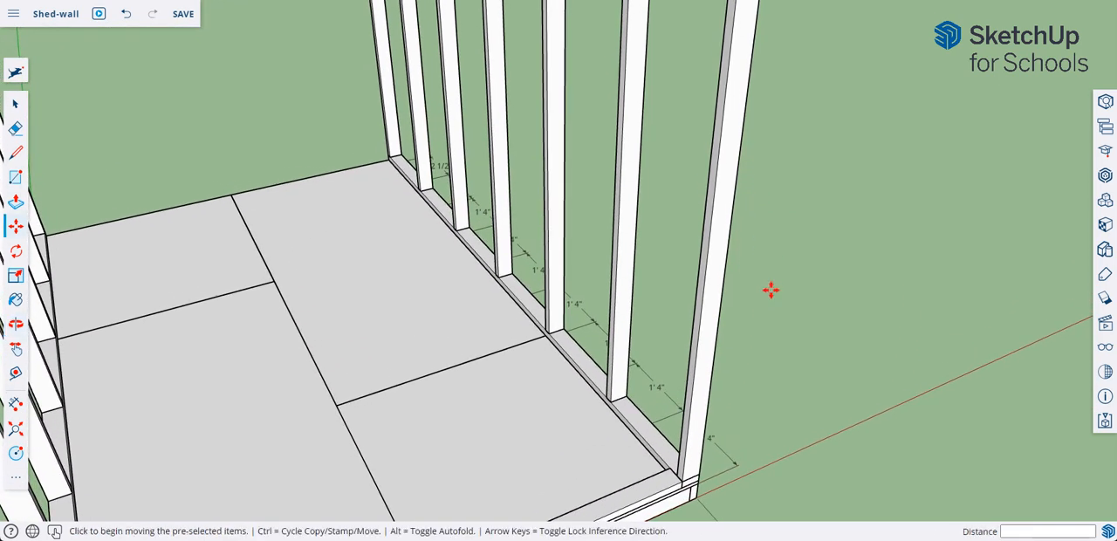
scroll(774, 279, down, 5)
key(ctrl)
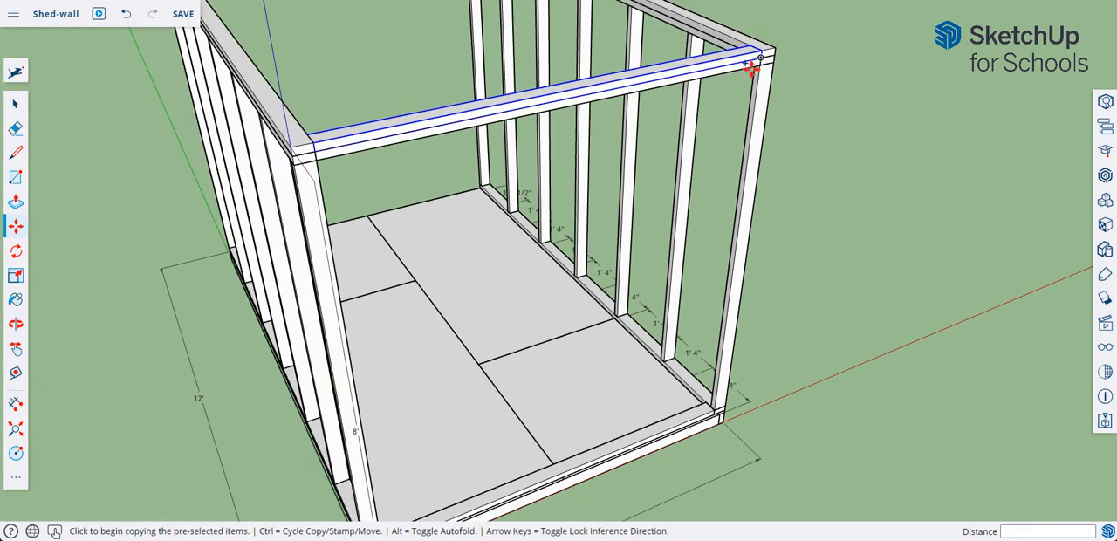
middle_drag(798, 94, 785, 122)
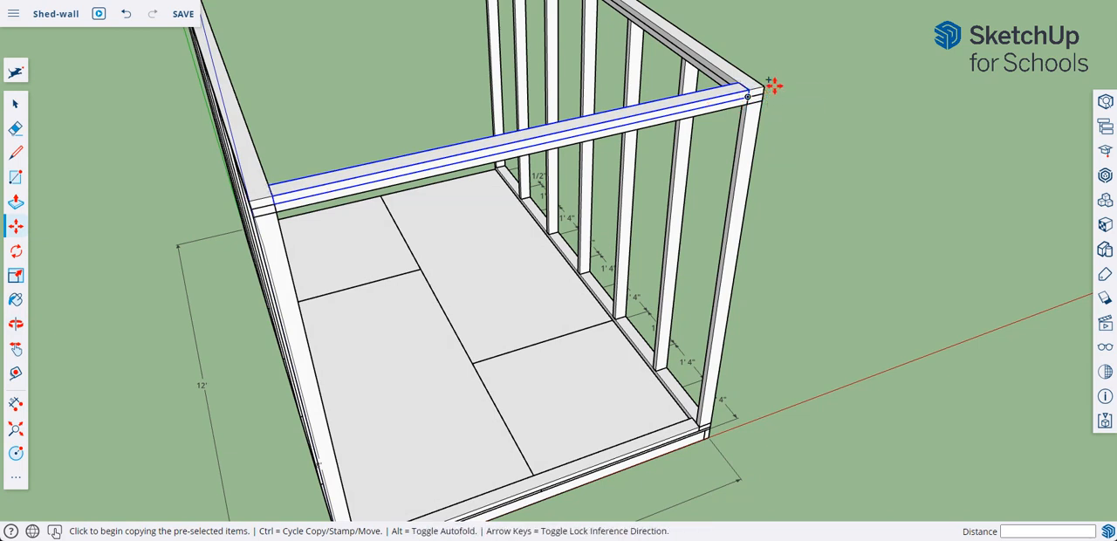
Try to shorten the second wall's uppermost top plate by 3 1/2" at the corner, snapping to the 8' plate's inner edge.
scroll(774, 86, up, 7)
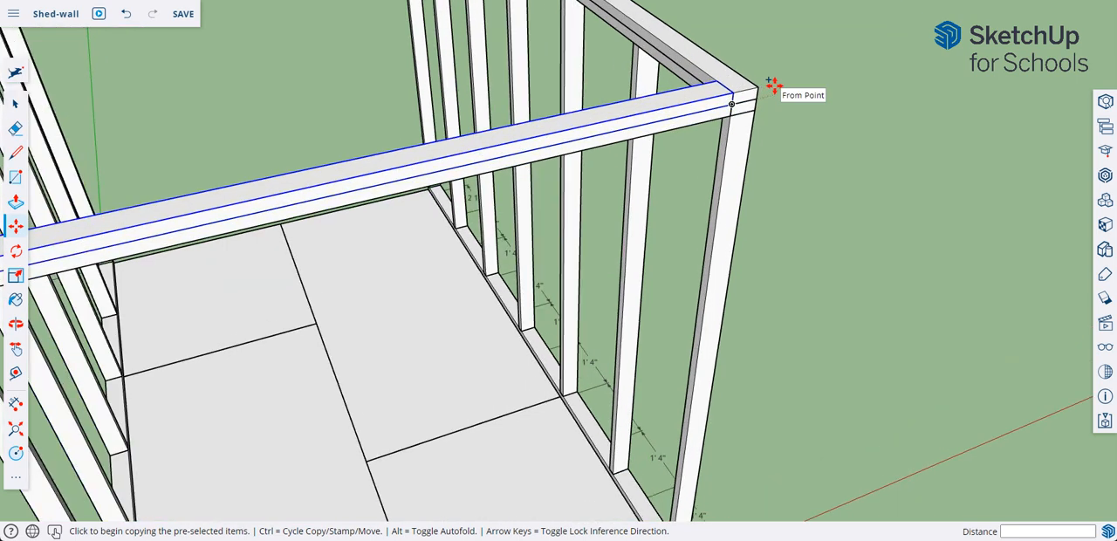
click(666, 105)
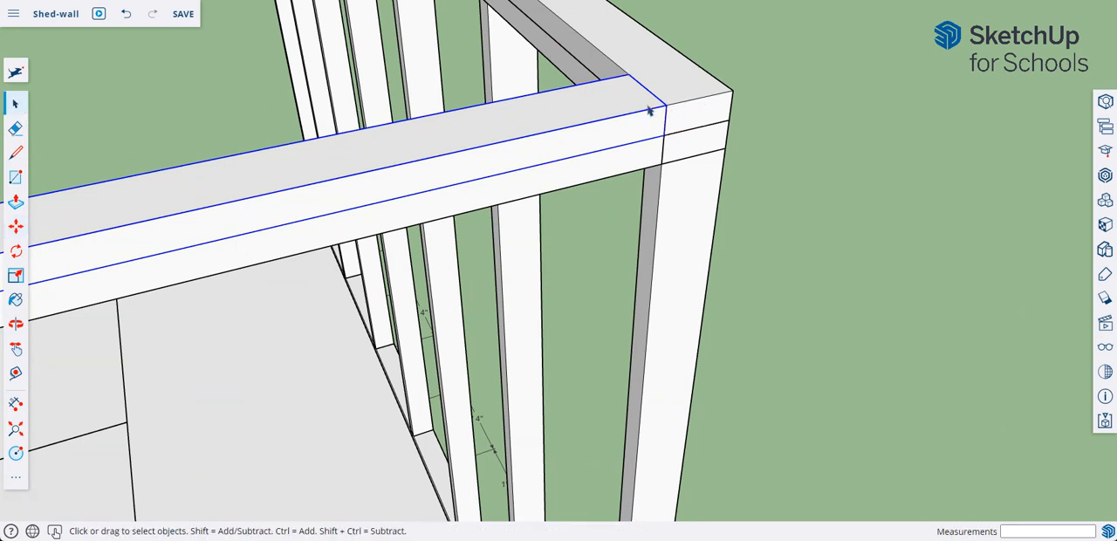
double_click(692, 117)
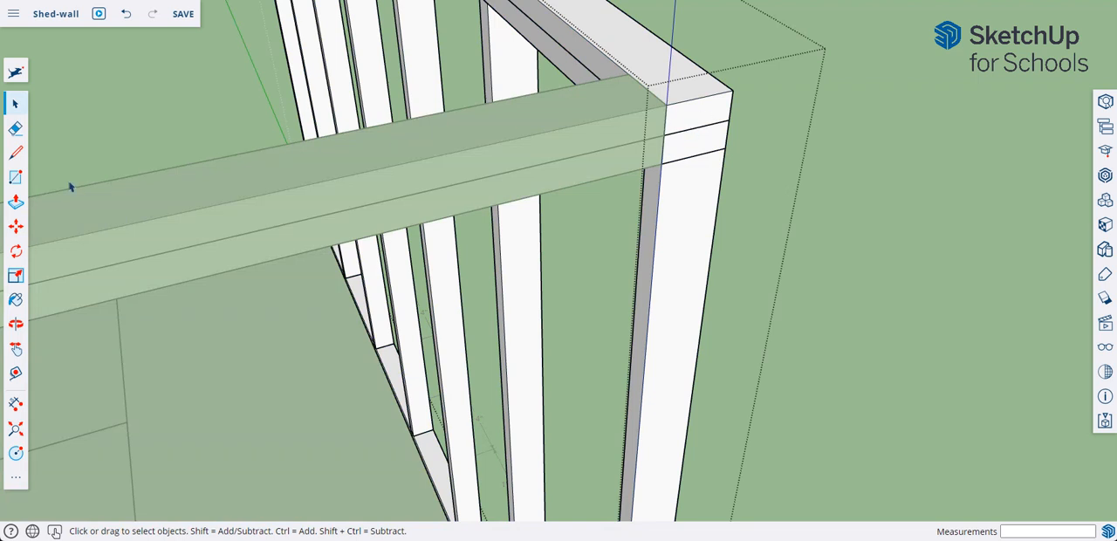
double_click(705, 114)
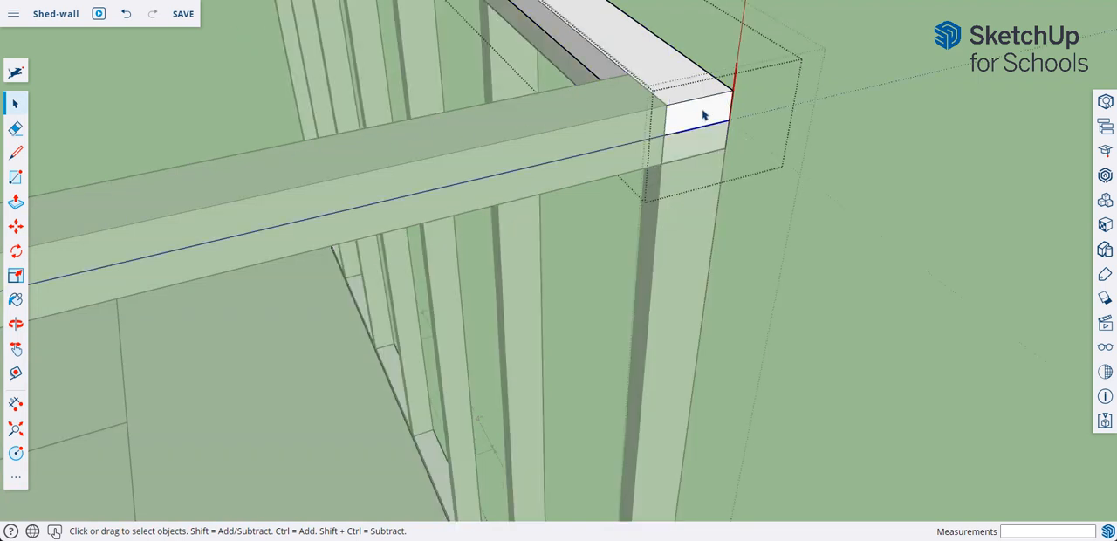
click(16, 202)
click(689, 126)
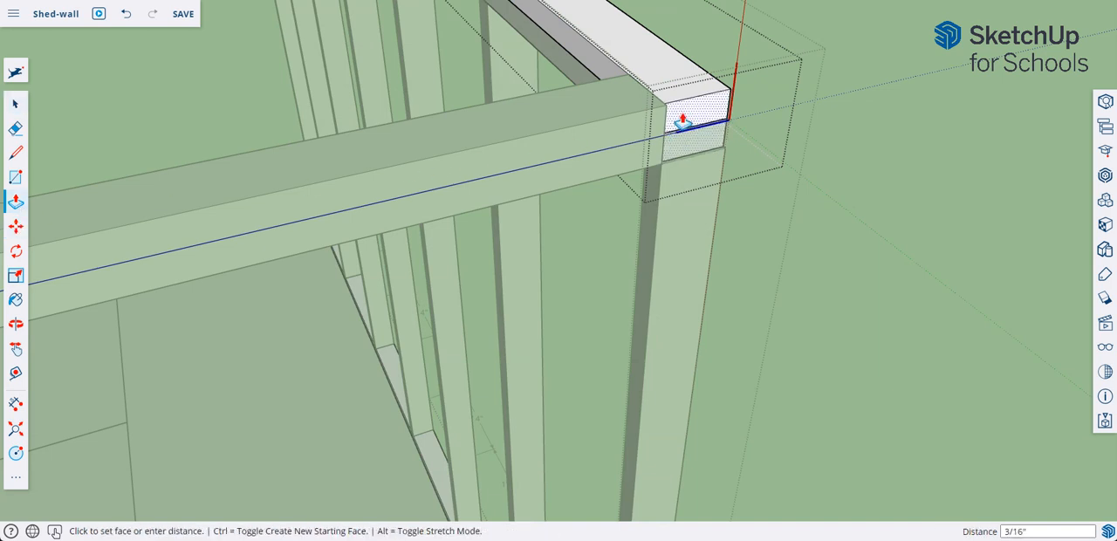
click(628, 86)
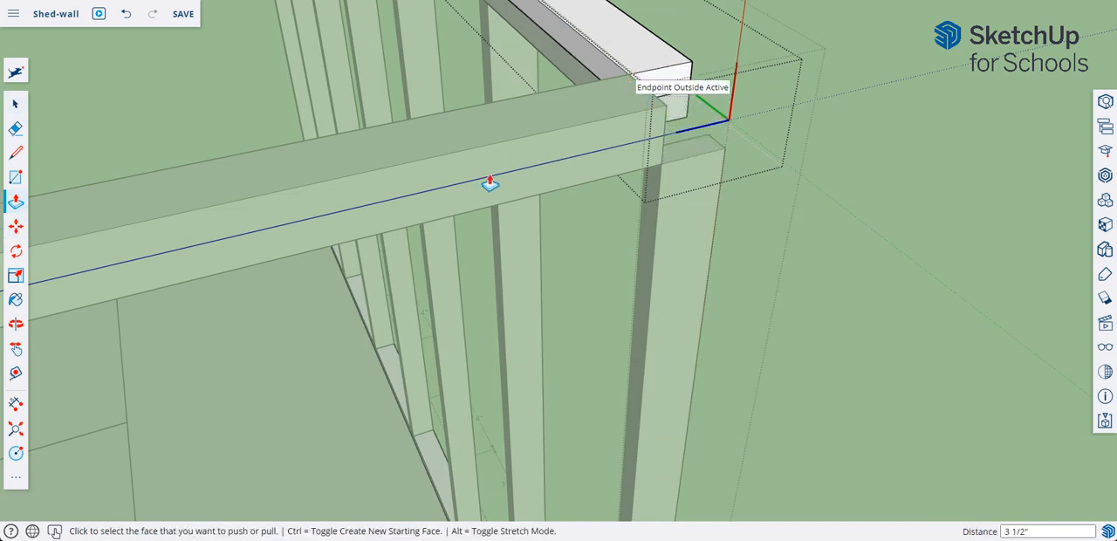
right_click(835, 149)
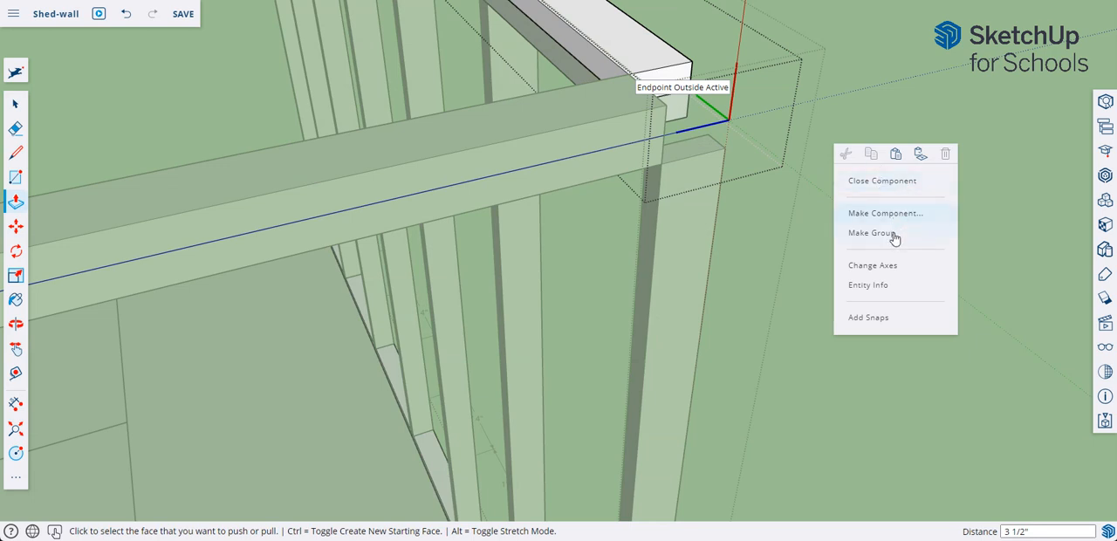
right_click(980, 157)
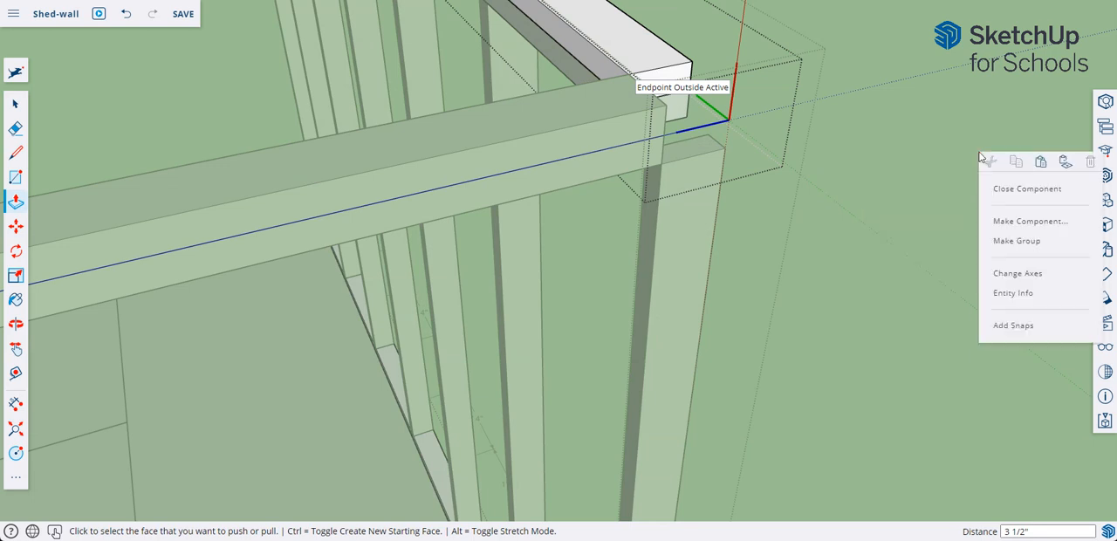
click(1007, 190)
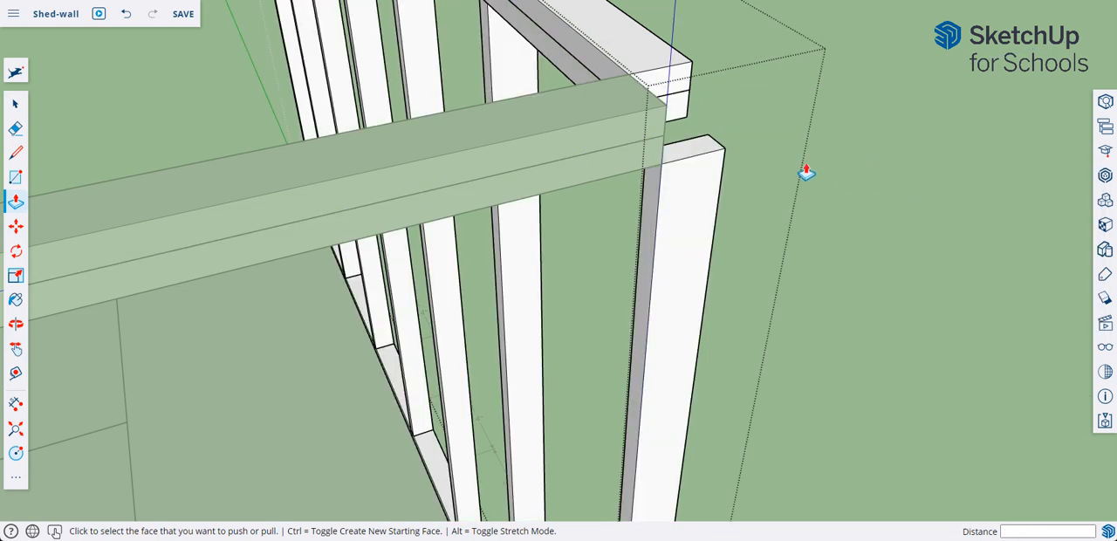
Extend the end of the second wall's lower top plate 3 1/2" back out to the corner stud's outer face.
click(16, 103)
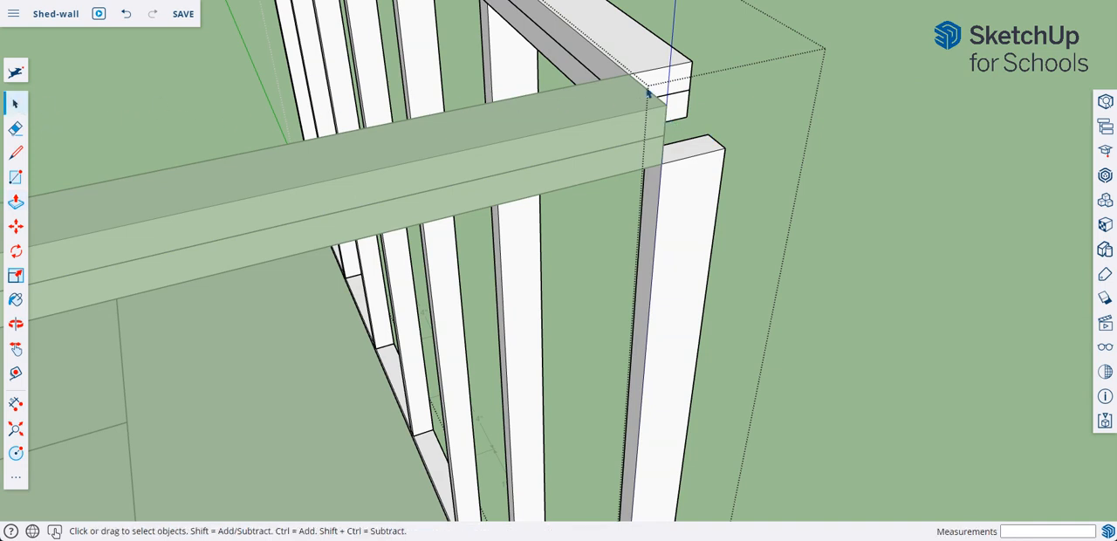
double_click(685, 115)
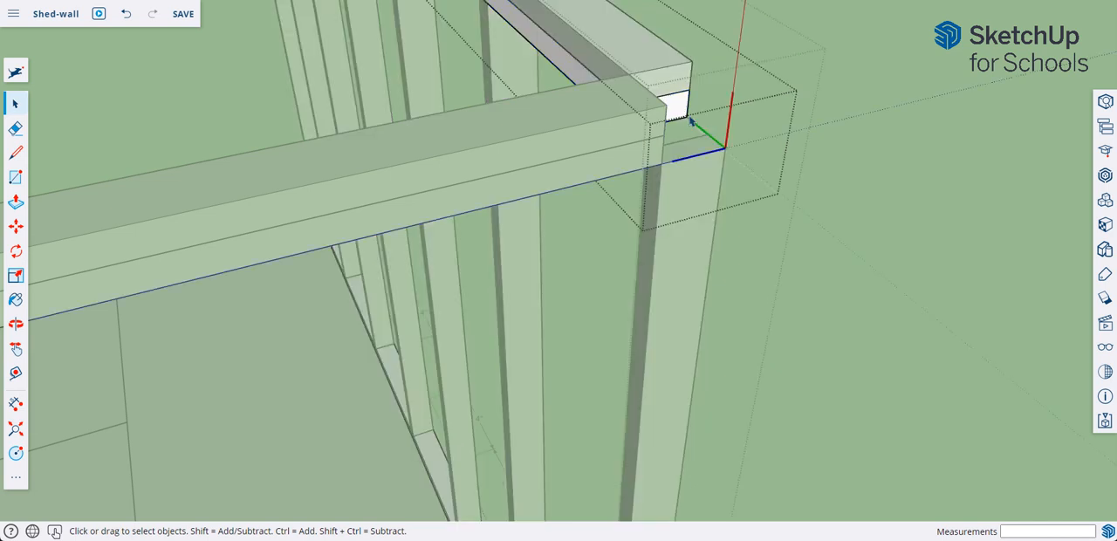
click(16, 203)
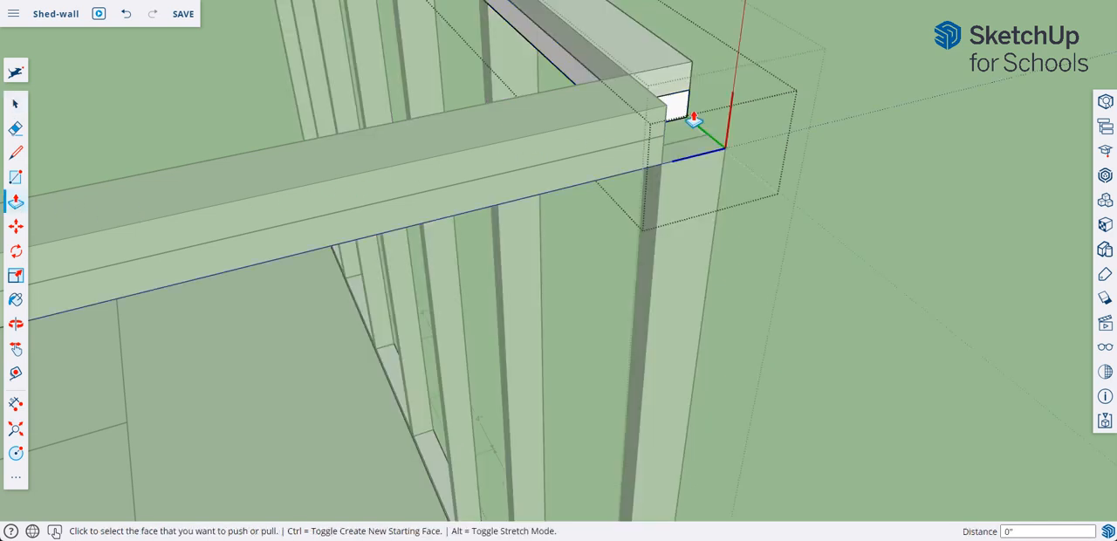
click(680, 109)
click(724, 156)
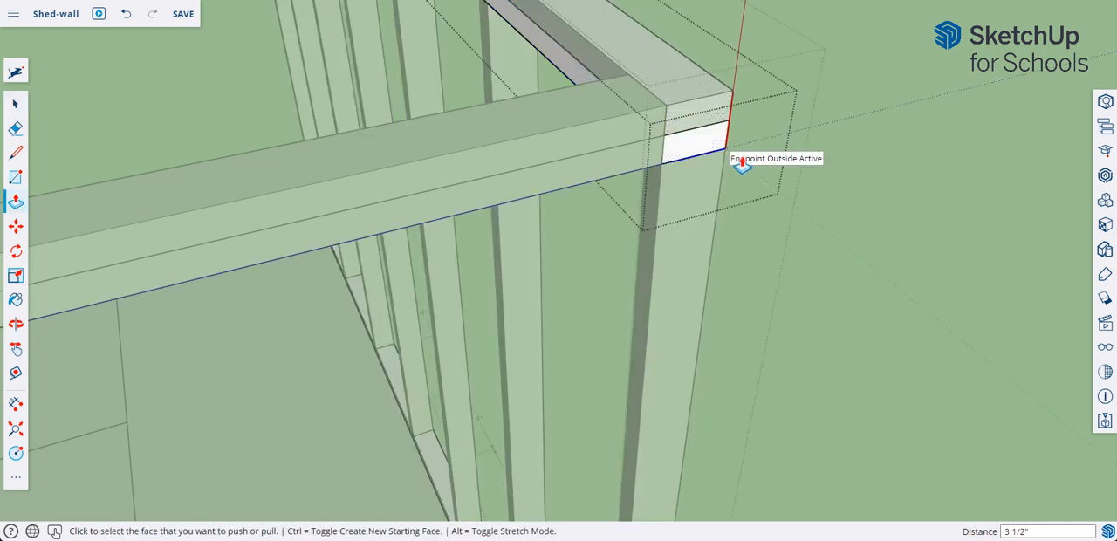
Finish editing the second wall's lower top plate and delete the wall's uppermost top plate.
middle_drag(865, 197, 835, 202)
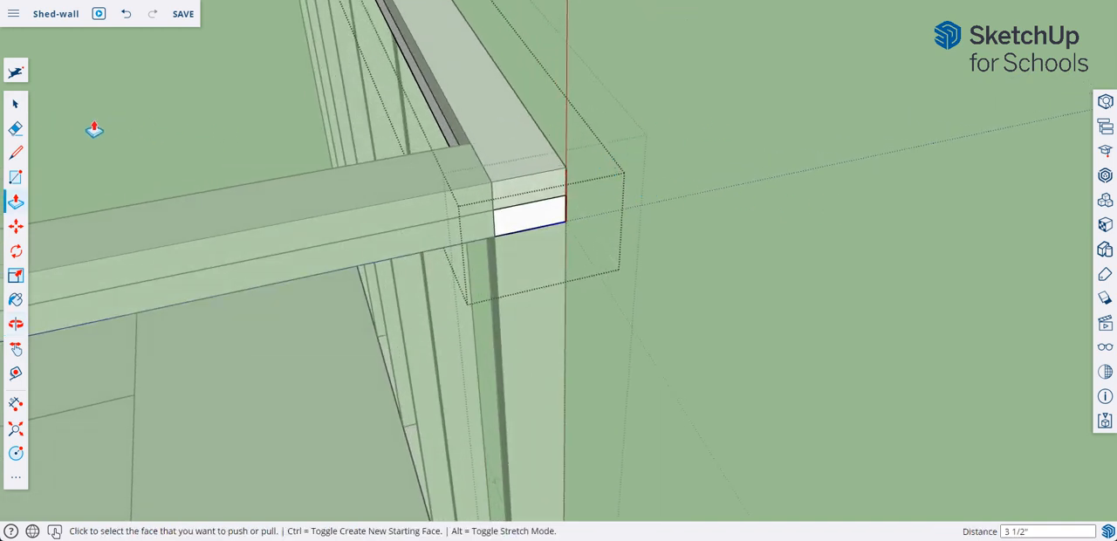
click(15, 104)
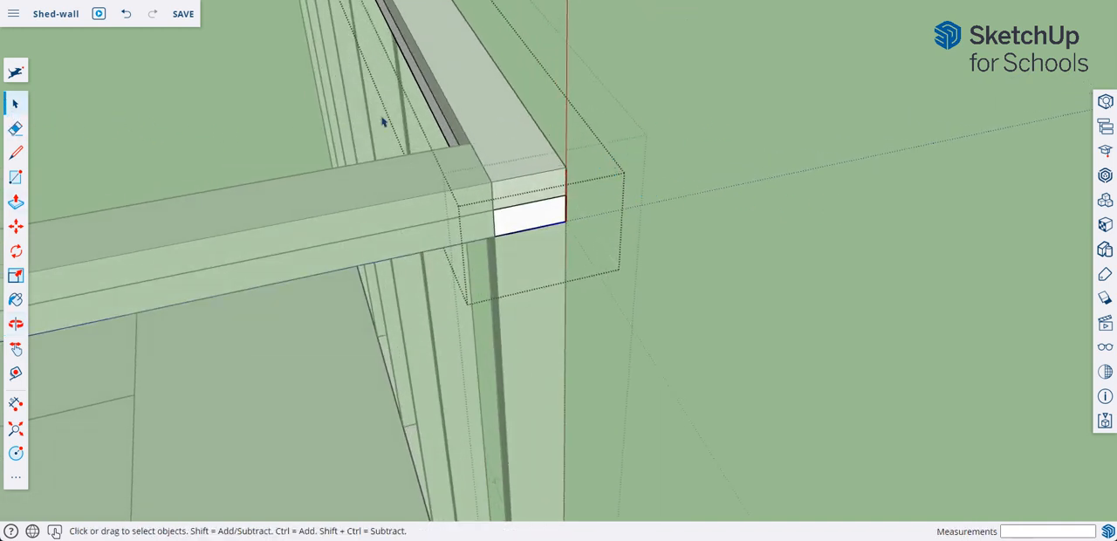
click(86, 114)
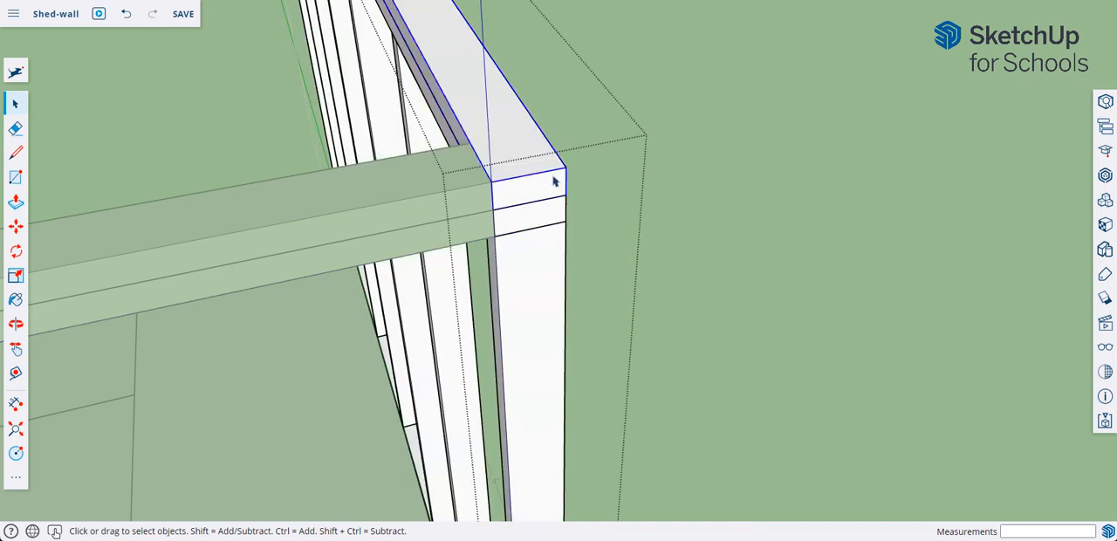
key(Delete)
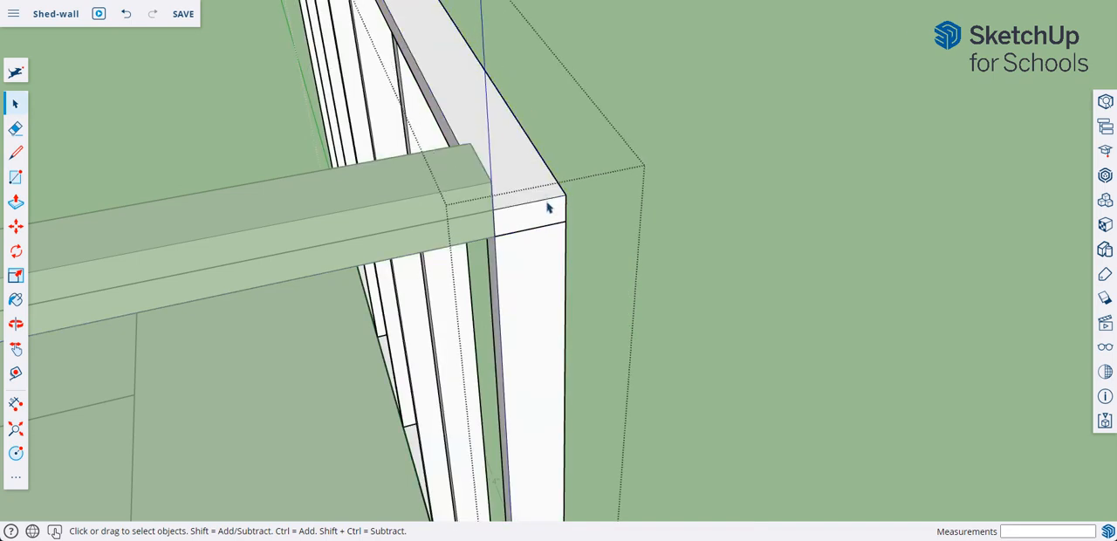
Make the second wall's remaining top plate unique and stack a copy of it 1 1/2" directly above.
right_click(548, 207)
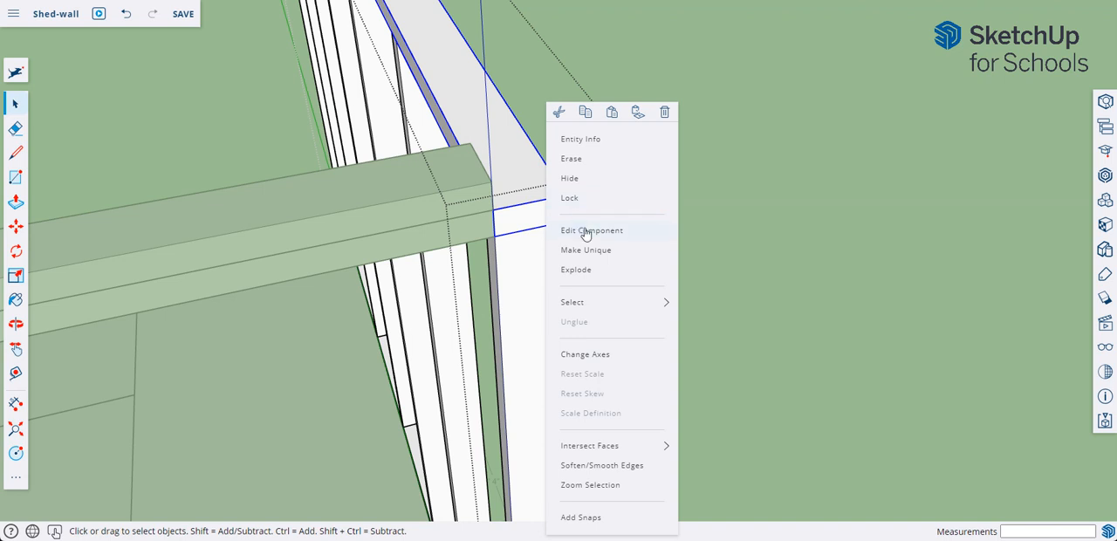
click(601, 252)
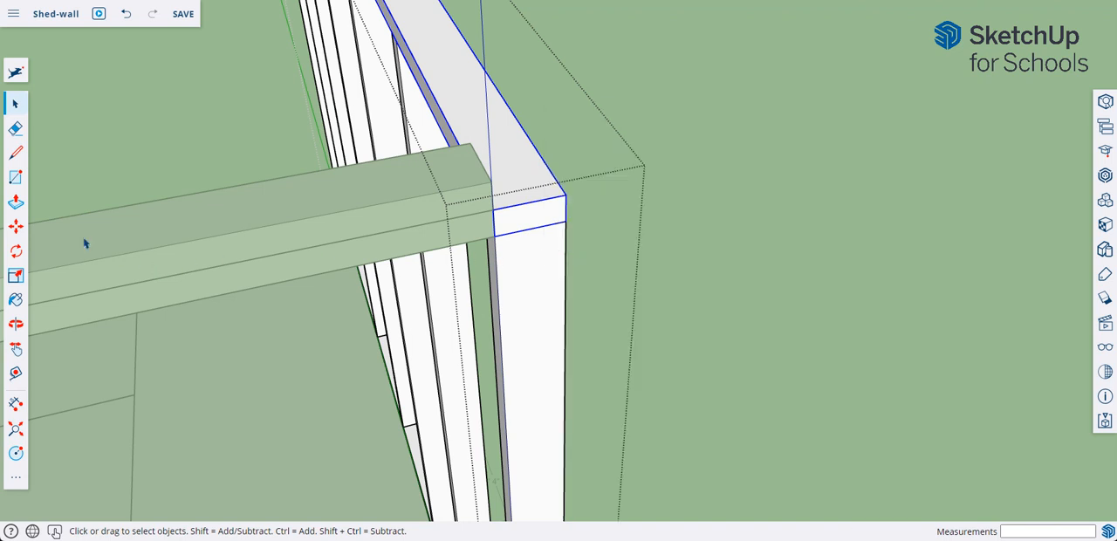
click(16, 227)
key(ctrl)
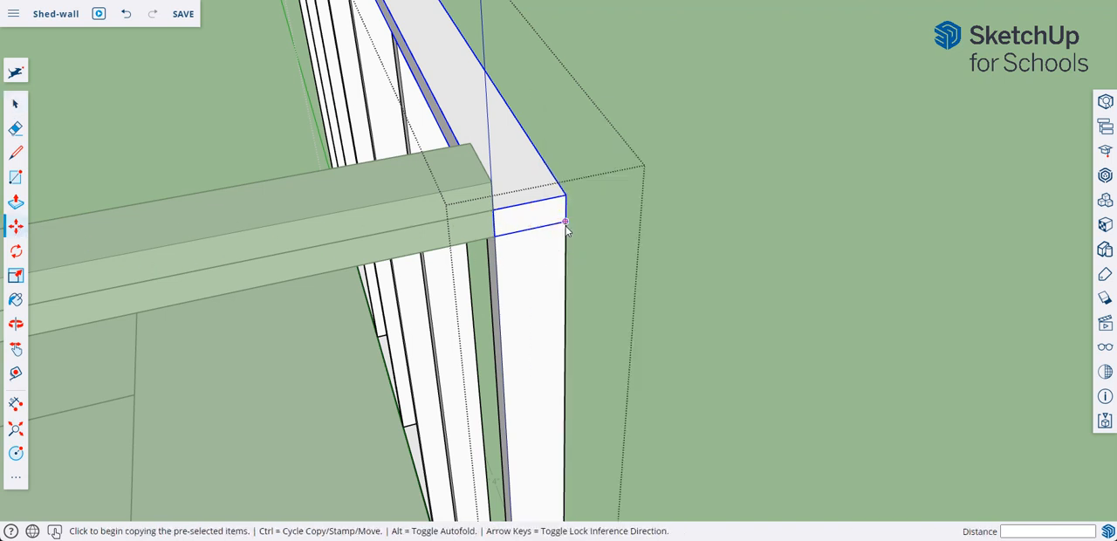
click(564, 223)
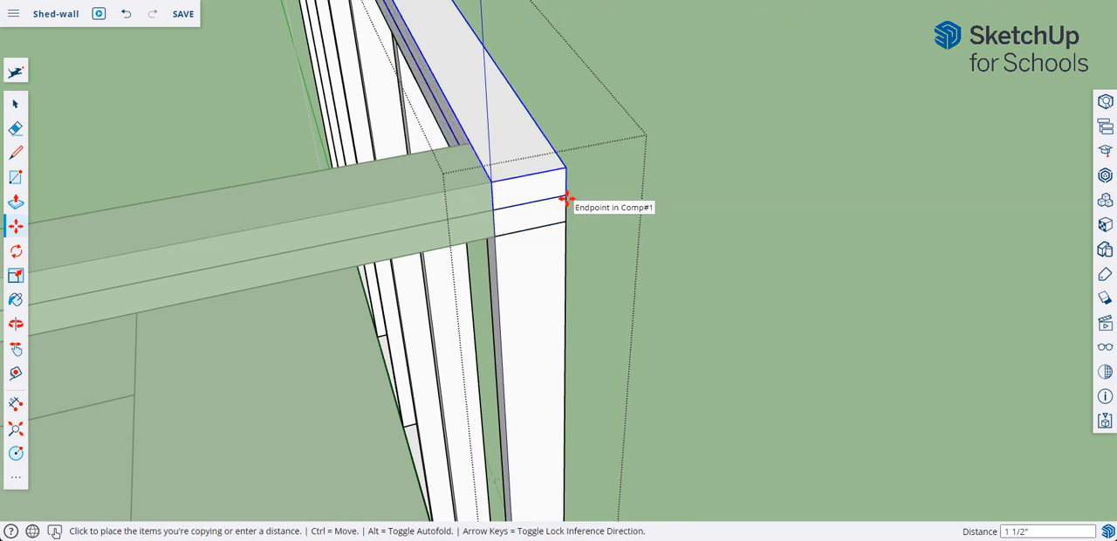
click(565, 199)
Push the end of the second wall's new upper top plate back 3 1/2" to the 8' plate's inner edge.
click(15, 103)
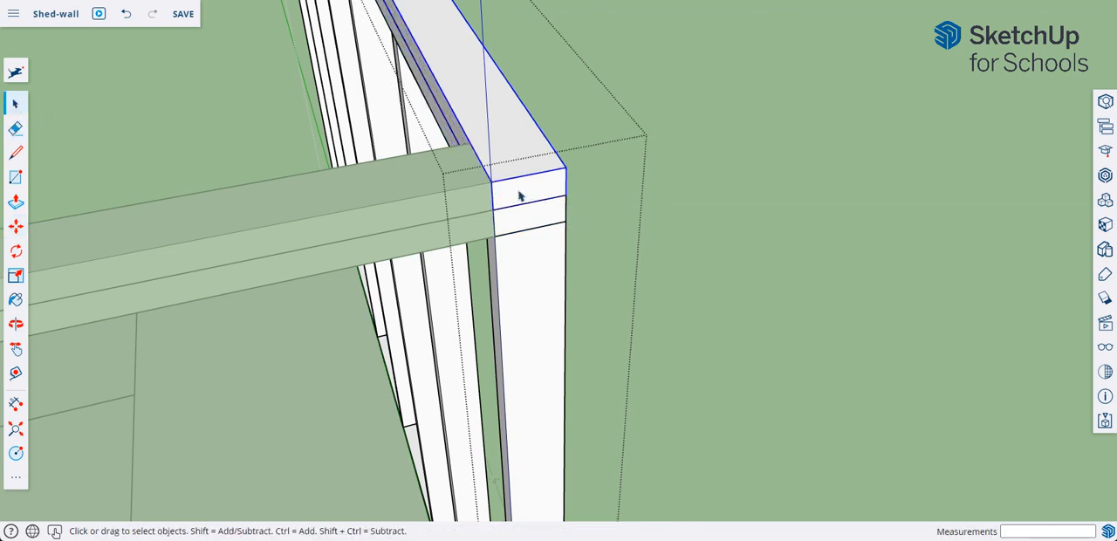
double_click(519, 197)
click(15, 201)
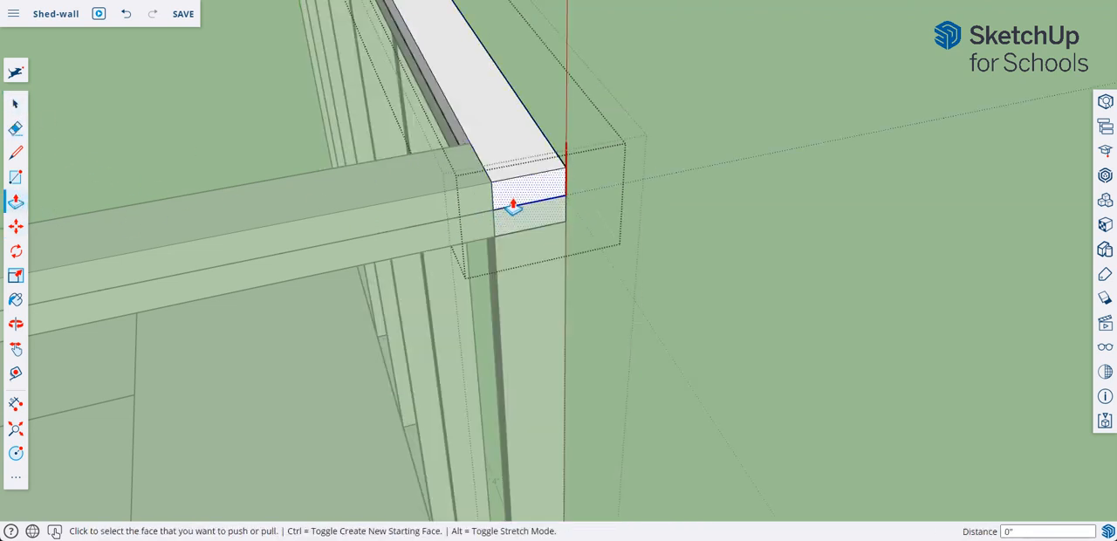
click(511, 203)
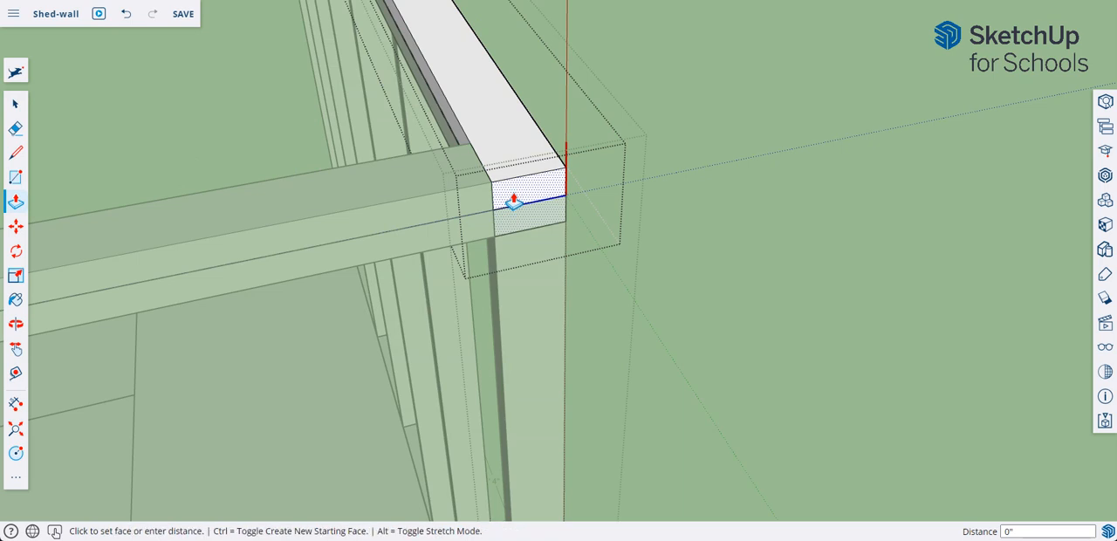
click(477, 161)
click(17, 105)
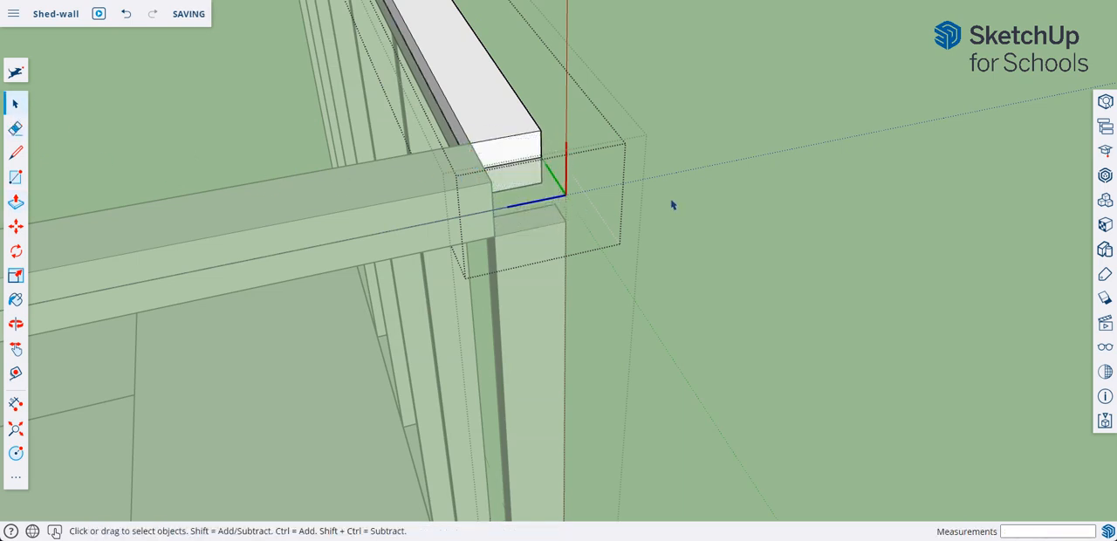
right_click(701, 202)
click(747, 234)
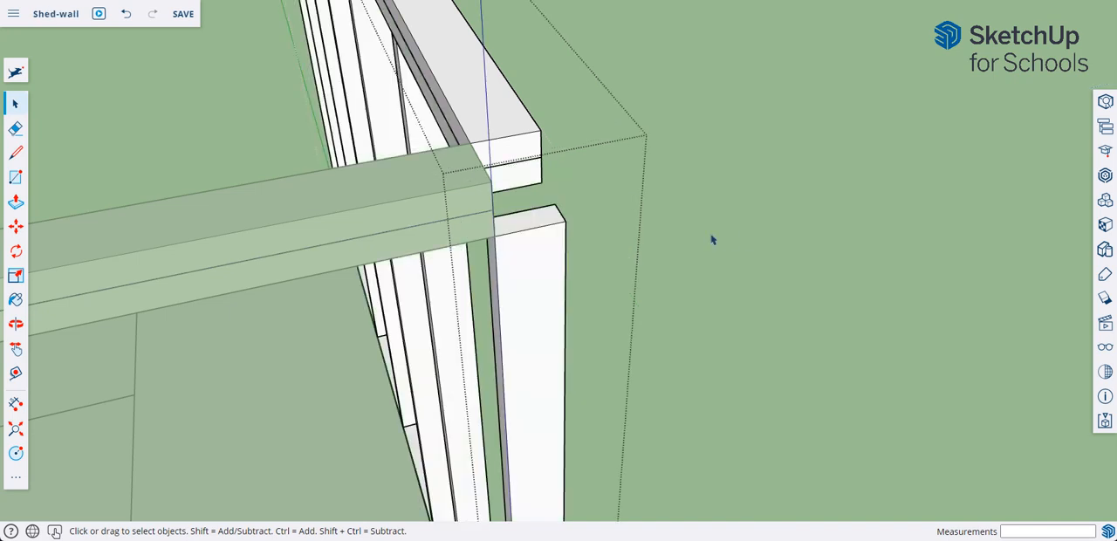
Make the second wall's lower top plate a unique component, separate from the plate above it.
double_click(530, 183)
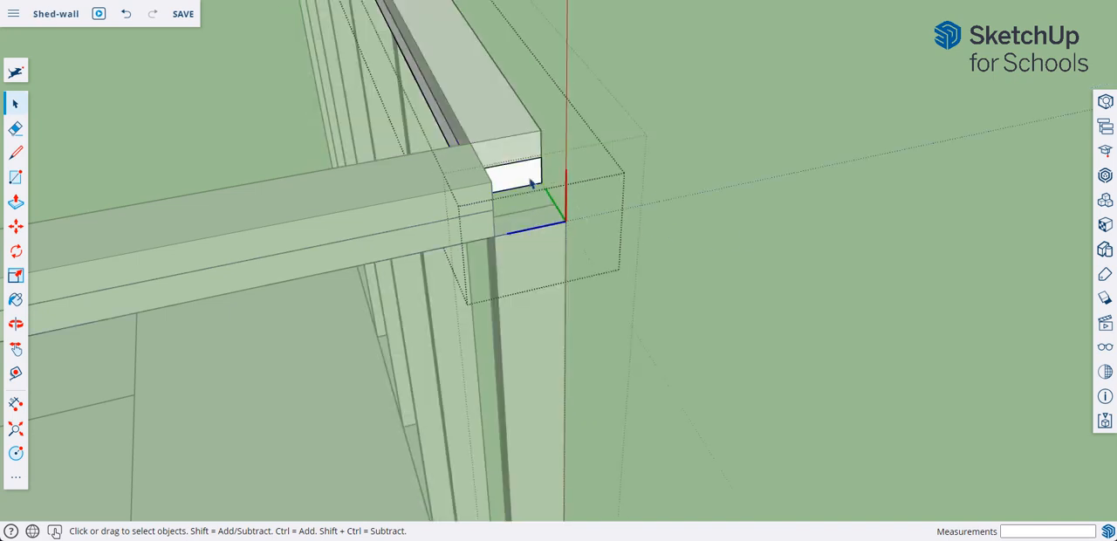
click(701, 184)
right_click(542, 184)
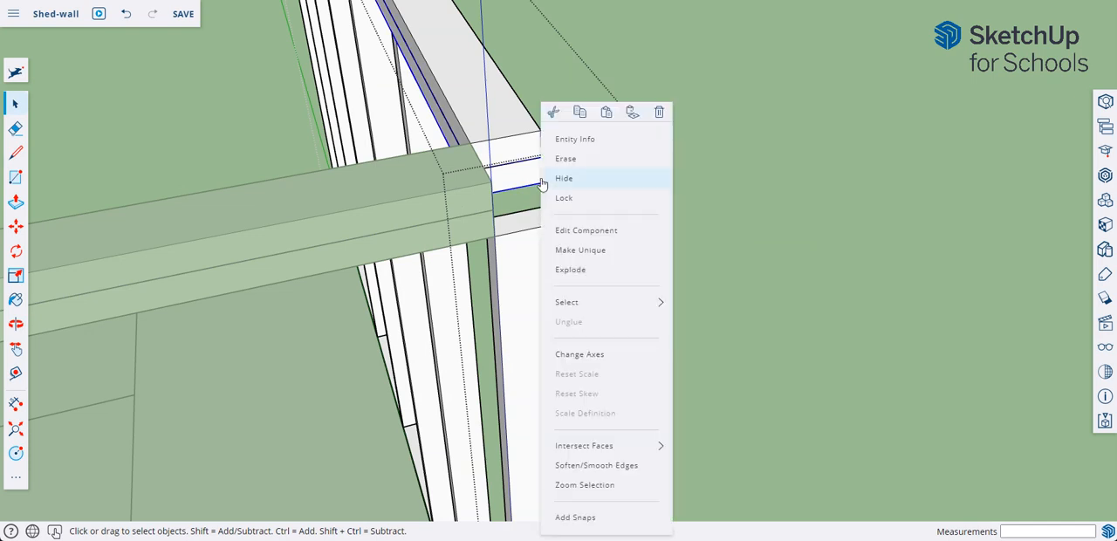
click(584, 250)
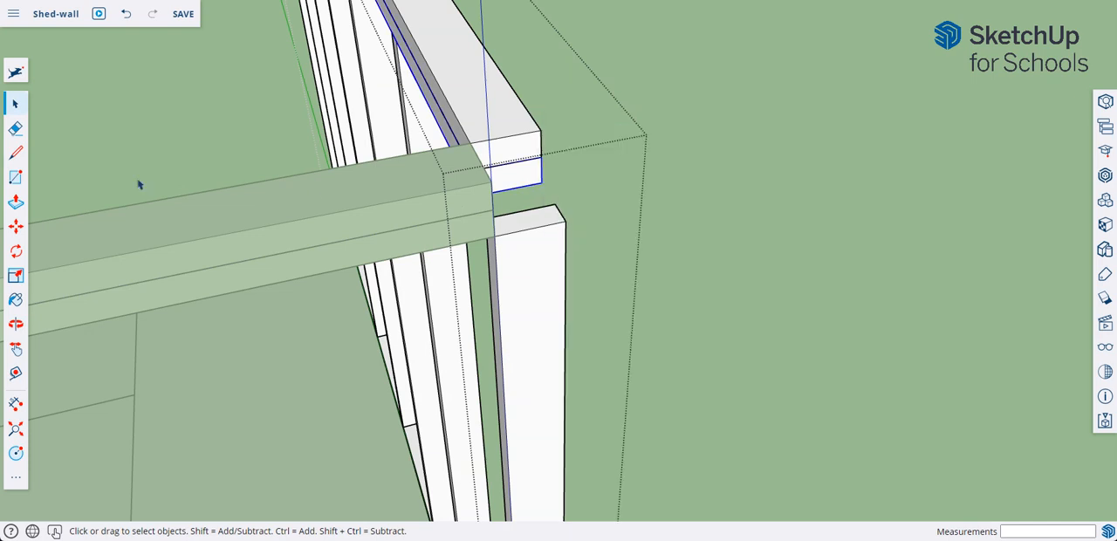
Extend the lower top plate's end 3 1/2" out to the corner stud's outer face and finish editing the wall.
double_click(510, 182)
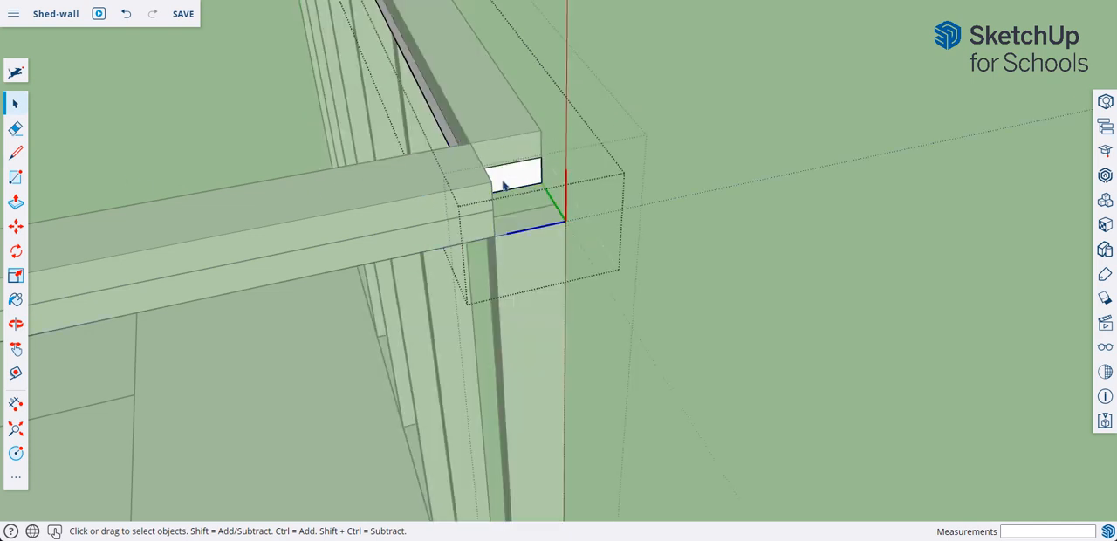
click(16, 201)
click(513, 182)
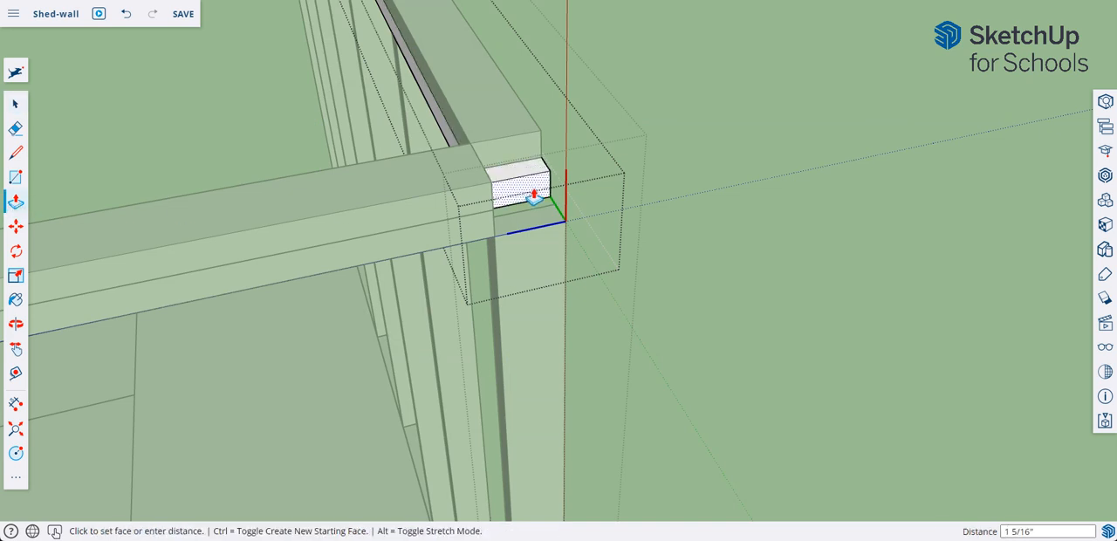
click(563, 229)
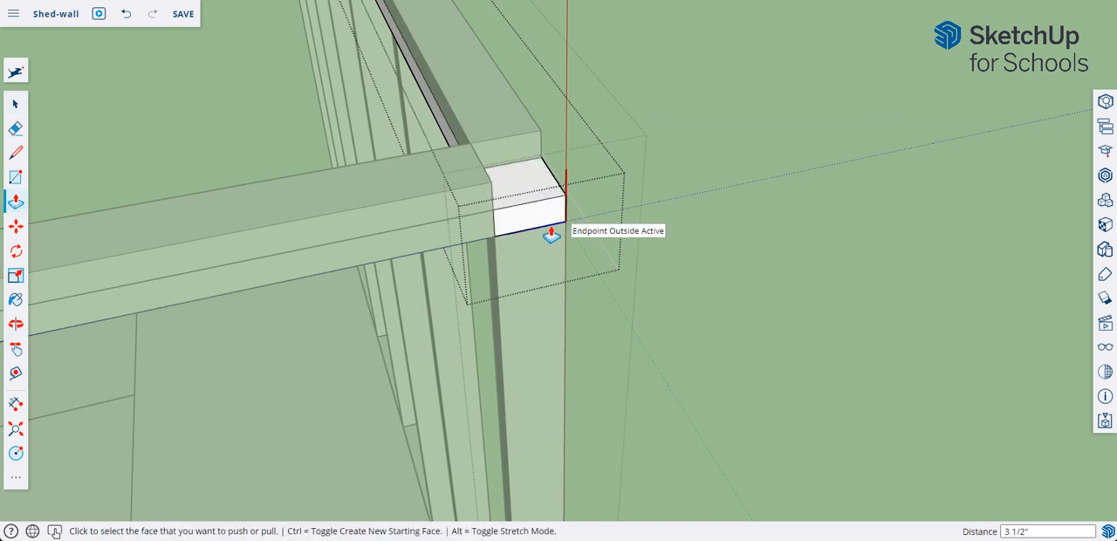
right_click(706, 237)
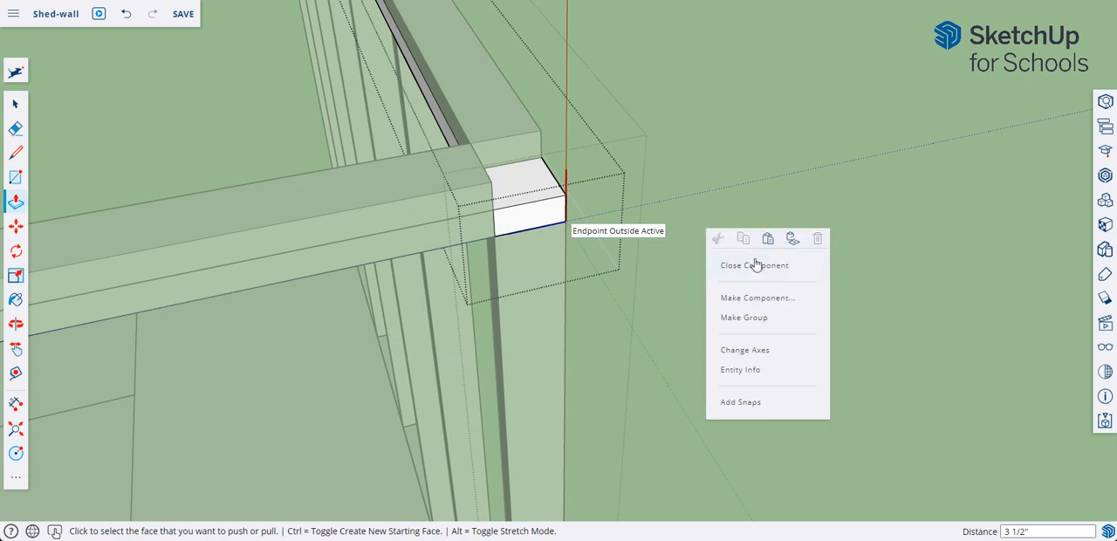
click(754, 265)
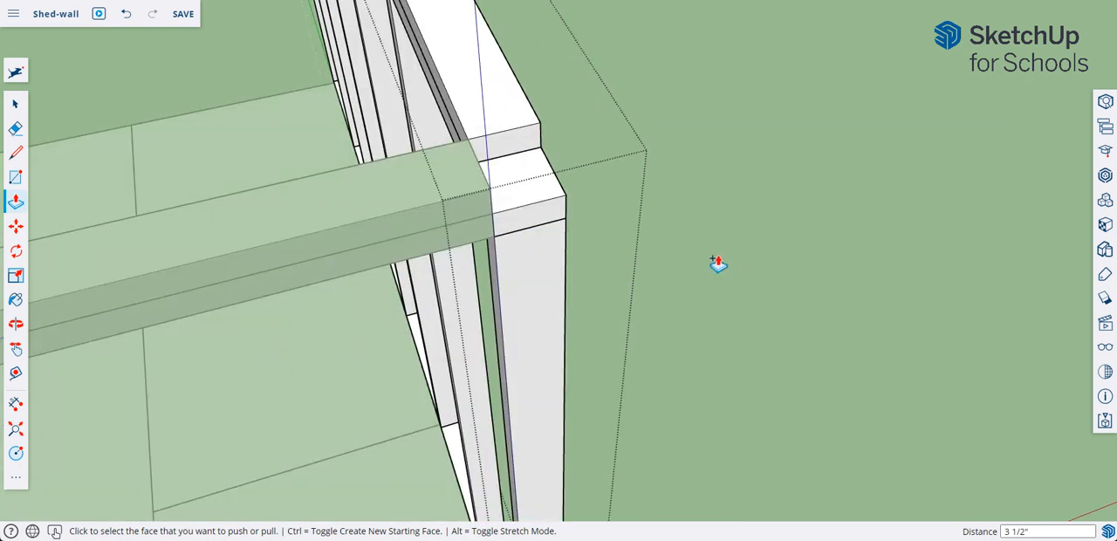
right_click(719, 251)
click(774, 287)
Extend the 8' side's upper top plate 3 1/2" across the corner to the second wall's outer face.
middle_drag(768, 285, 475, 190)
key(p)
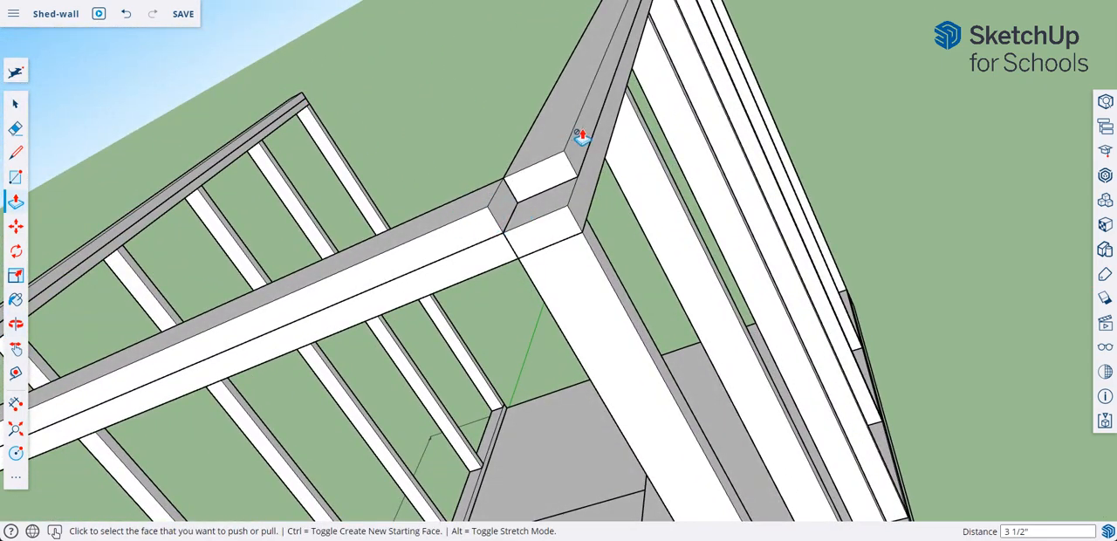
key(space)
double_click(475, 225)
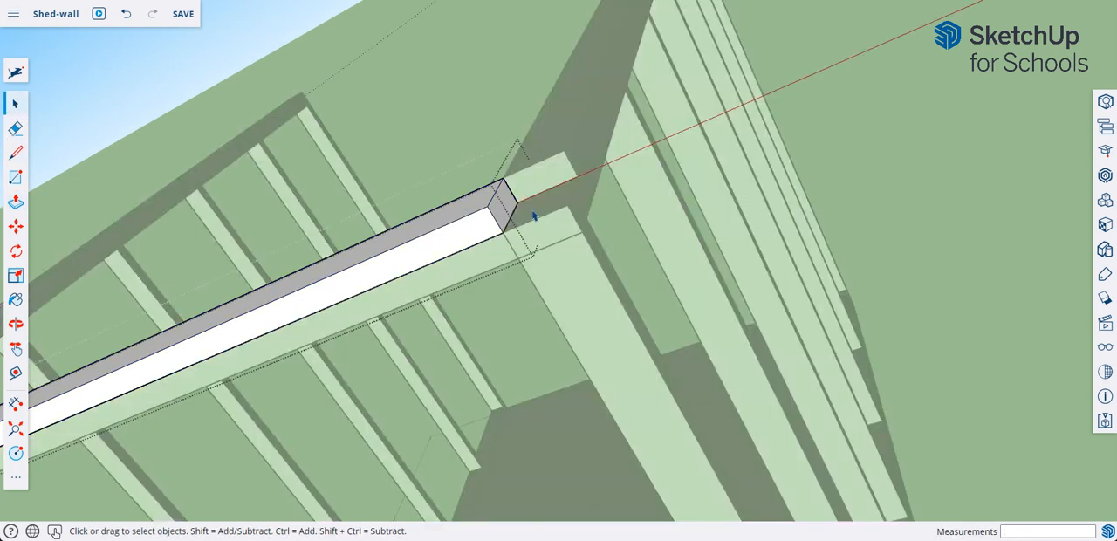
click(16, 202)
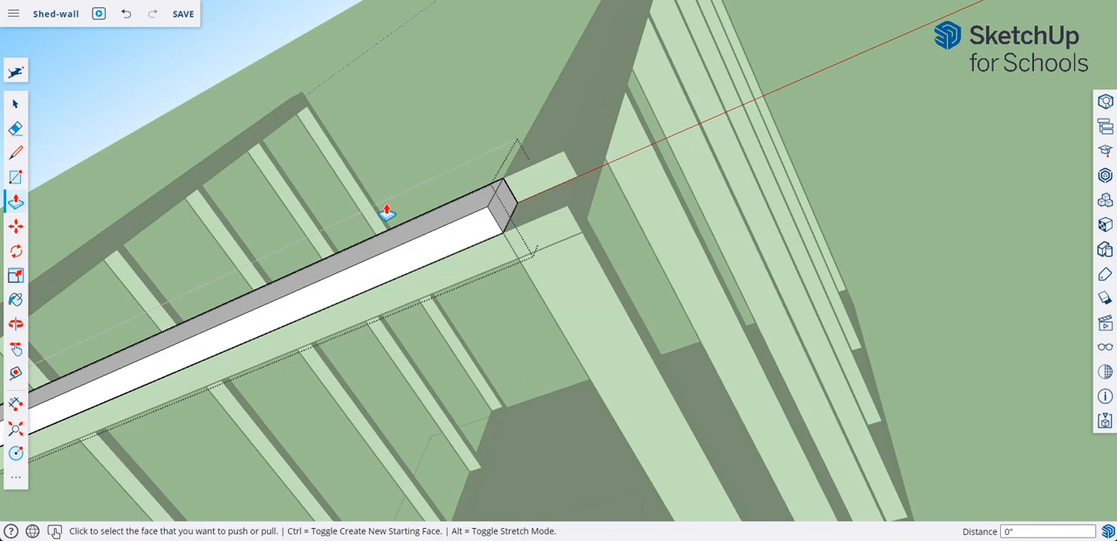
click(504, 208)
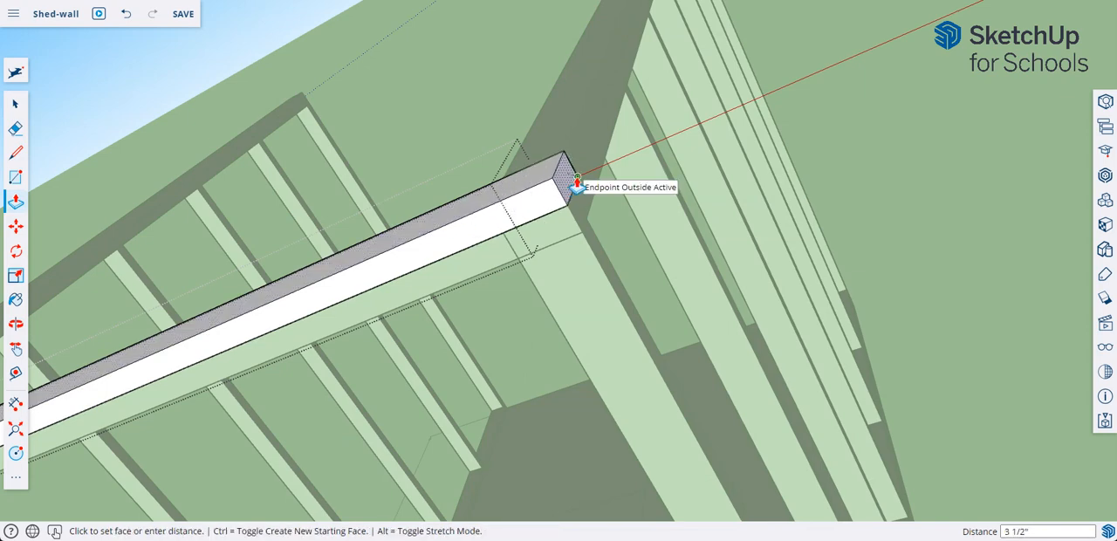
click(569, 181)
right_click(472, 116)
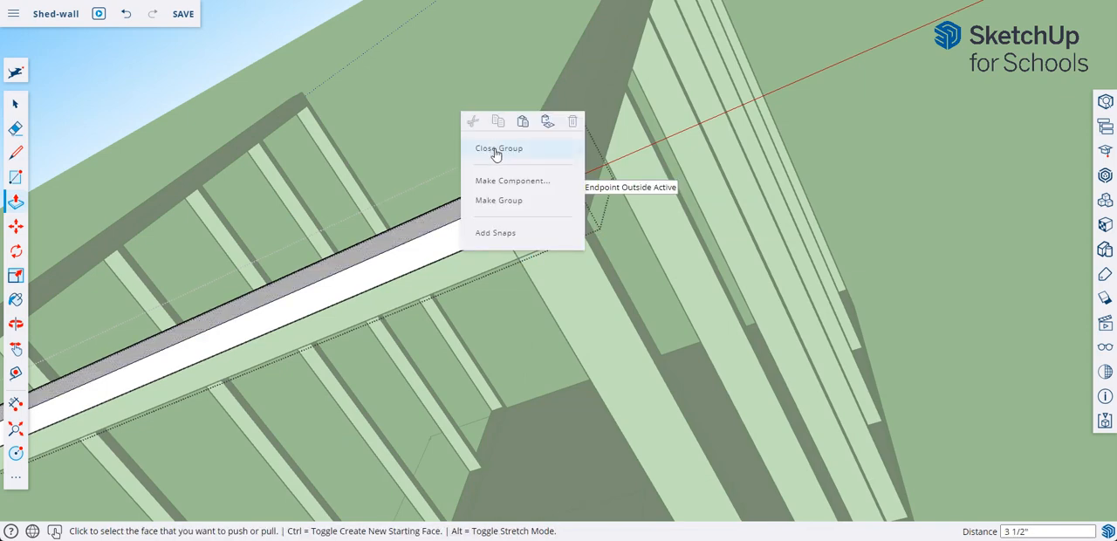
click(496, 150)
Push the end of the first wall's upper top plate back 3 1/2" to the 8' plate's inner edge at the opposite corner.
middle_drag(606, 241, 648, 249)
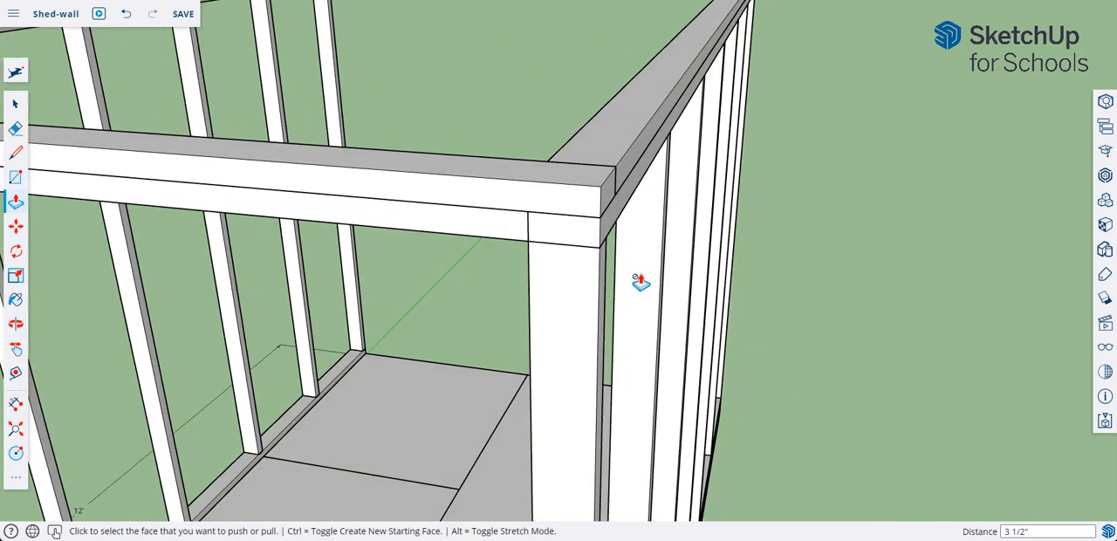
middle_drag(640, 282, 668, 252)
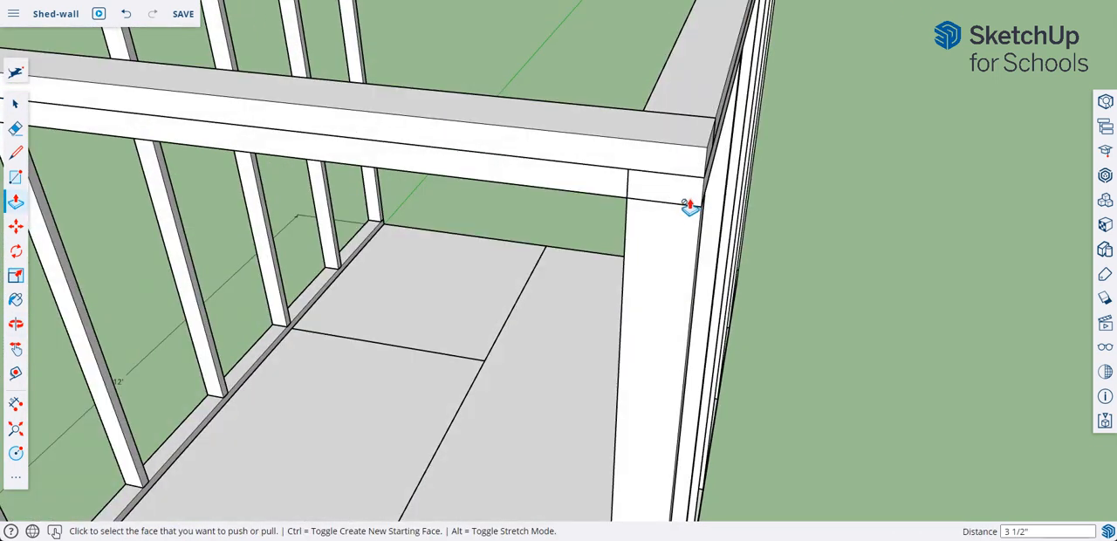
scroll(686, 214, down, 6)
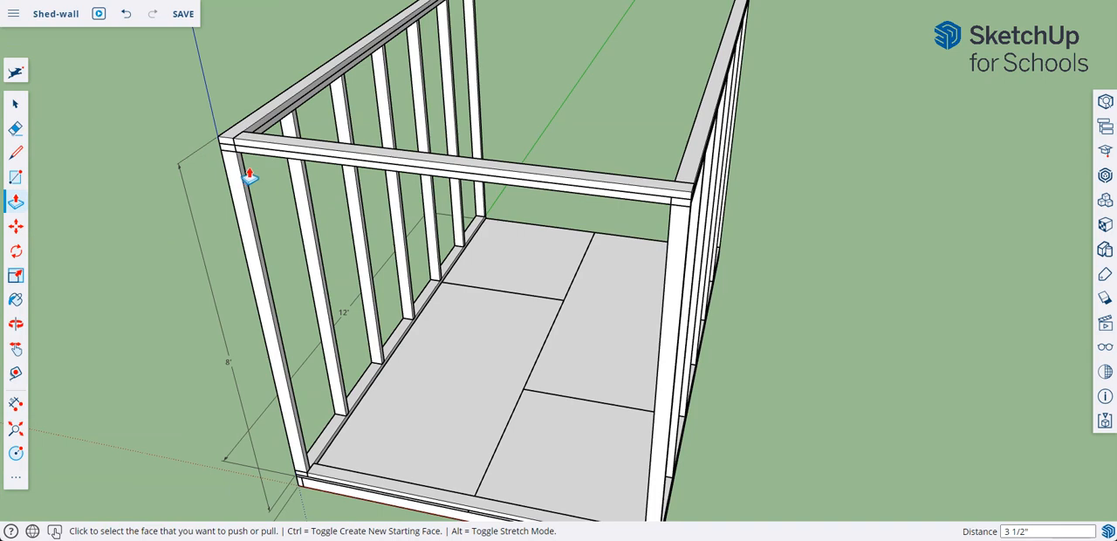
middle_drag(250, 173, 251, 169)
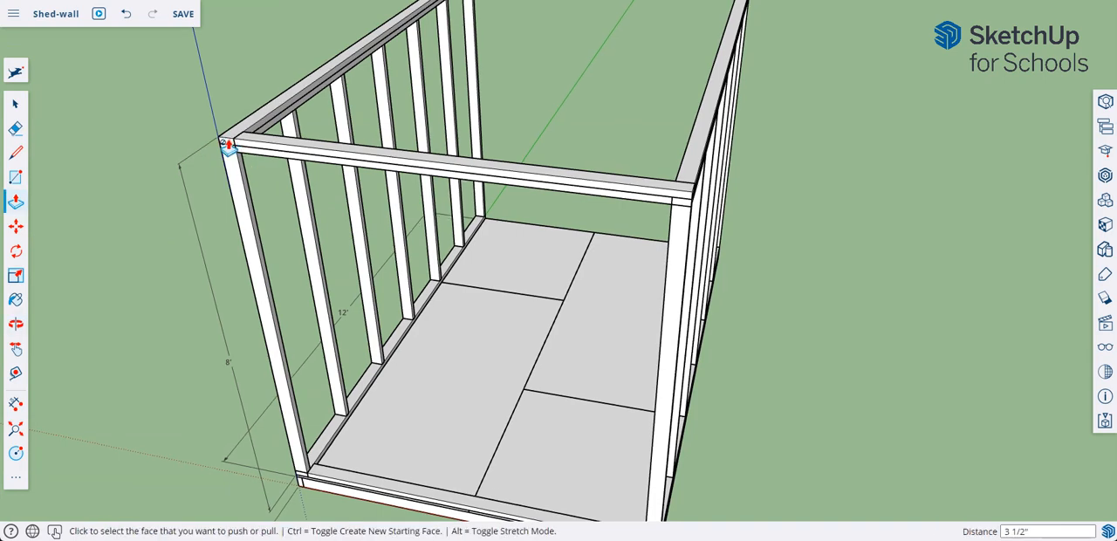
scroll(228, 142, up, 6)
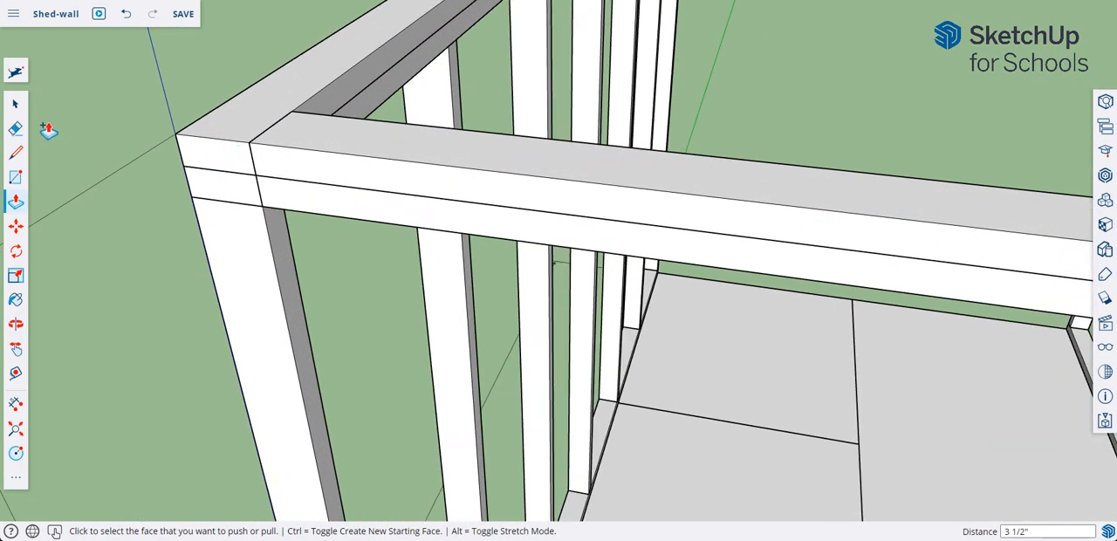
click(15, 103)
click(225, 150)
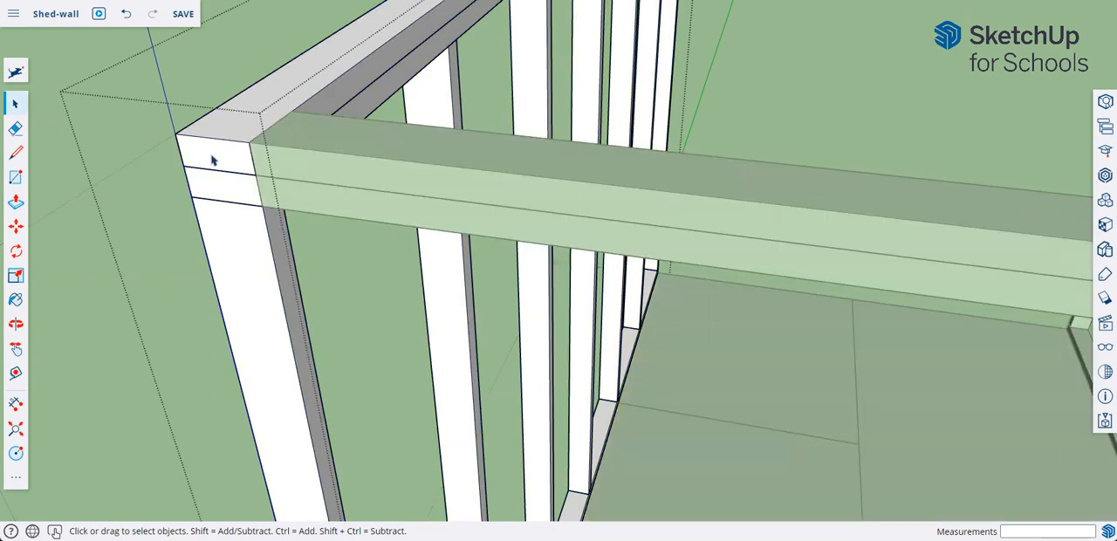
click(214, 158)
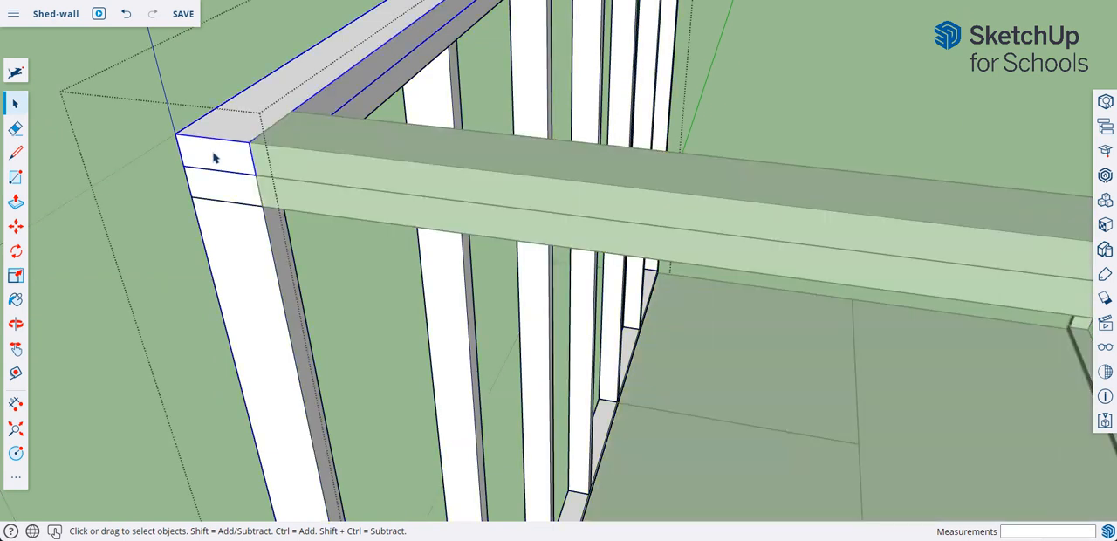
double_click(215, 158)
click(16, 202)
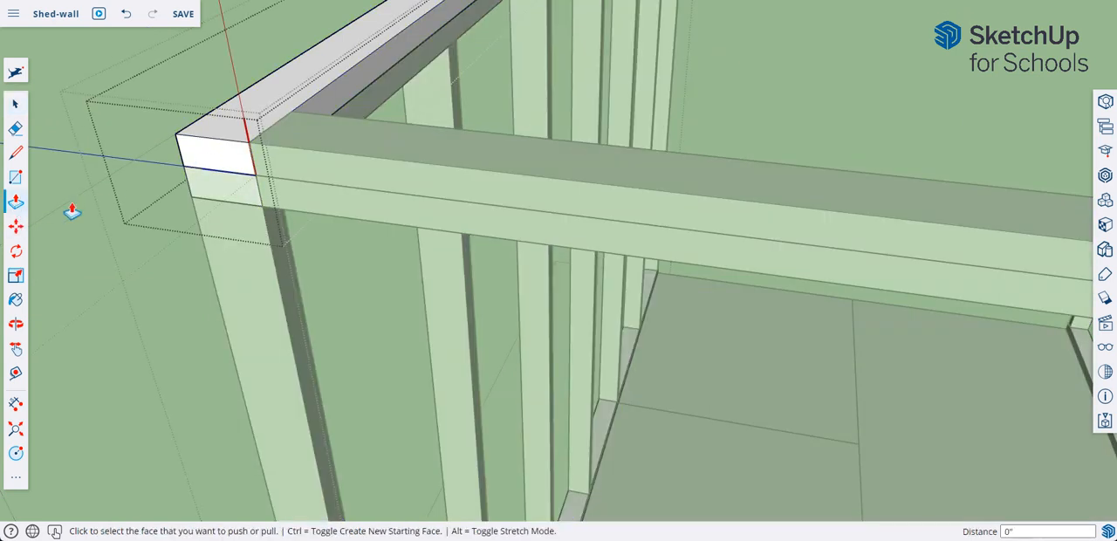
click(236, 168)
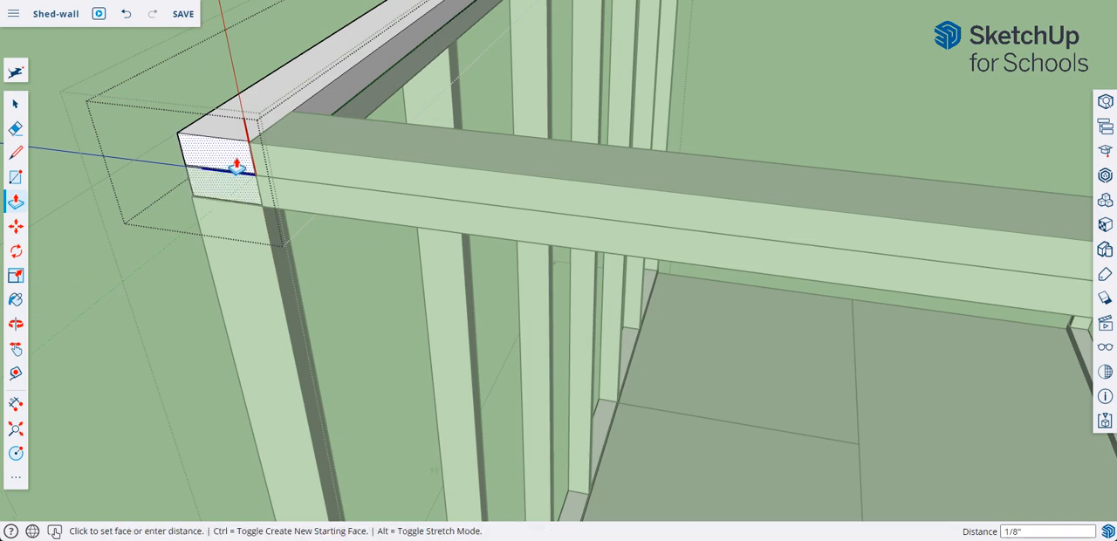
click(275, 132)
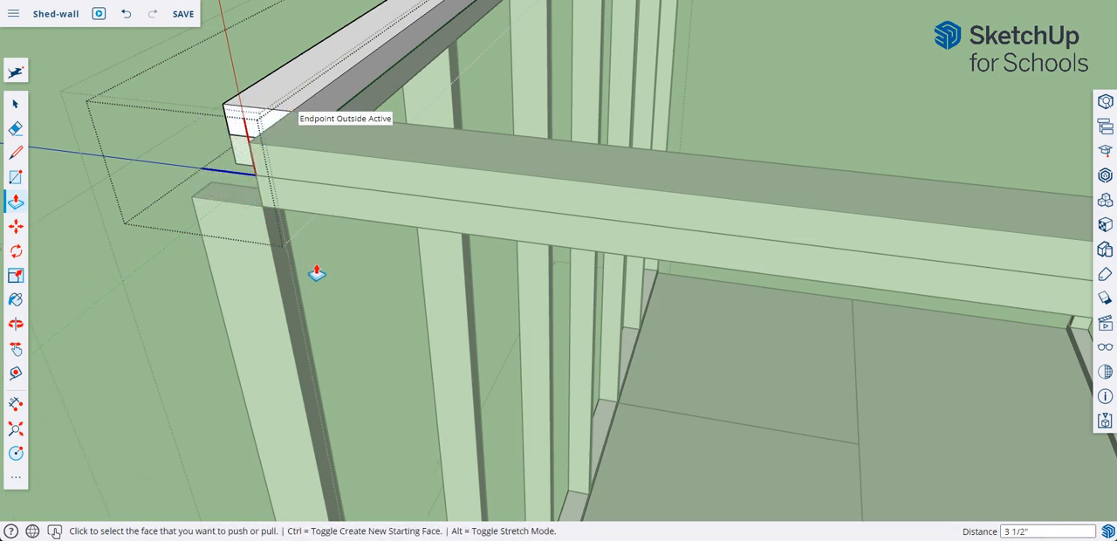
middle_drag(314, 270, 346, 274)
right_click(127, 72)
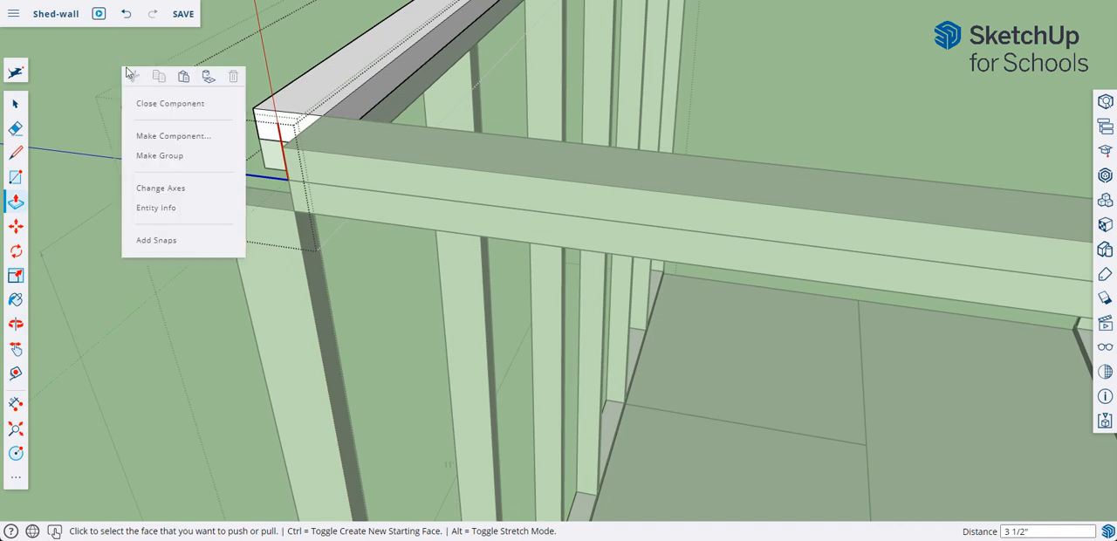
click(160, 103)
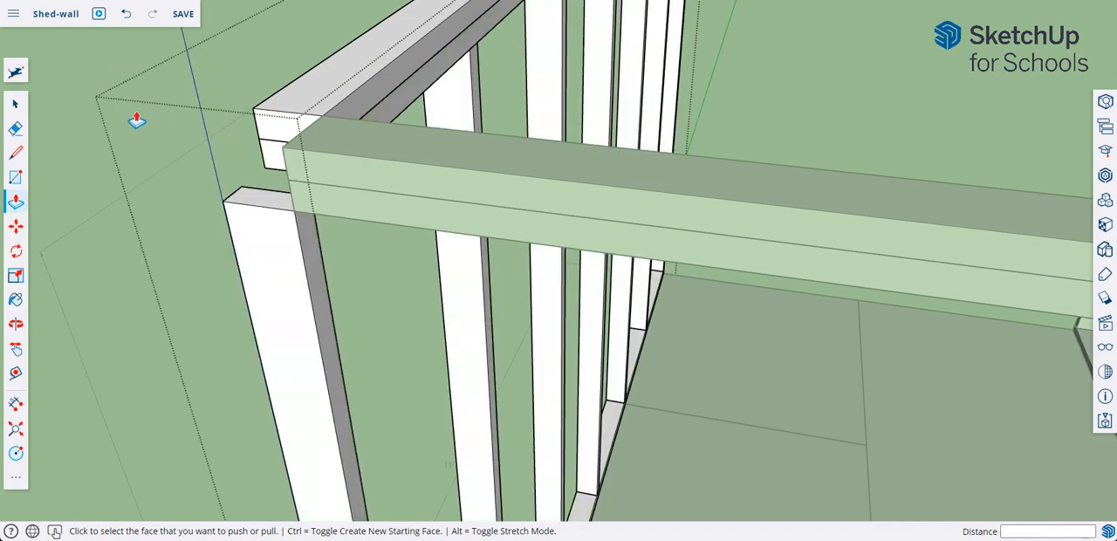
Make the first wall's lower top plate a unique component, separate from the upper one.
click(14, 104)
right_click(273, 164)
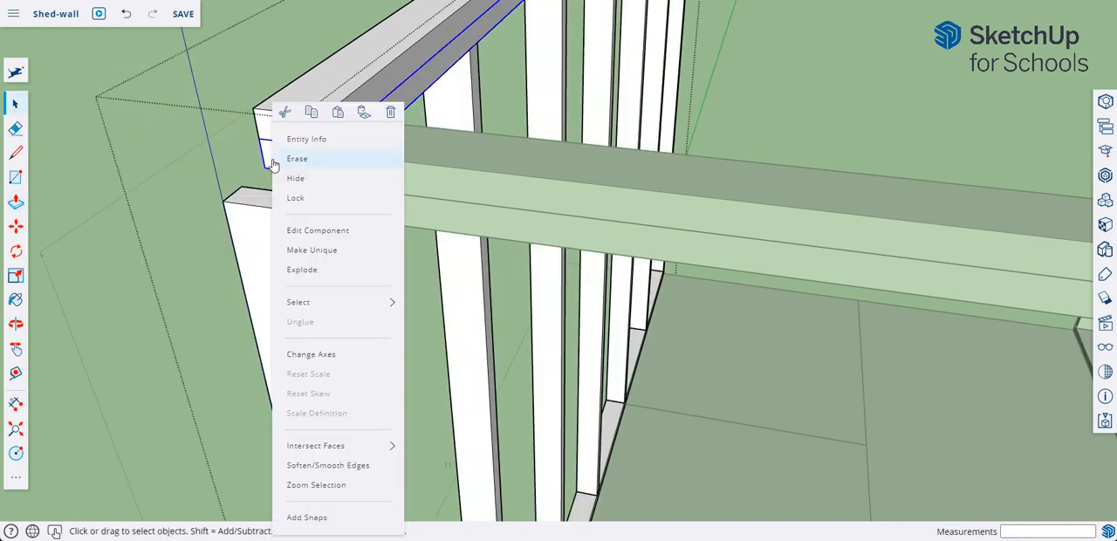
click(305, 251)
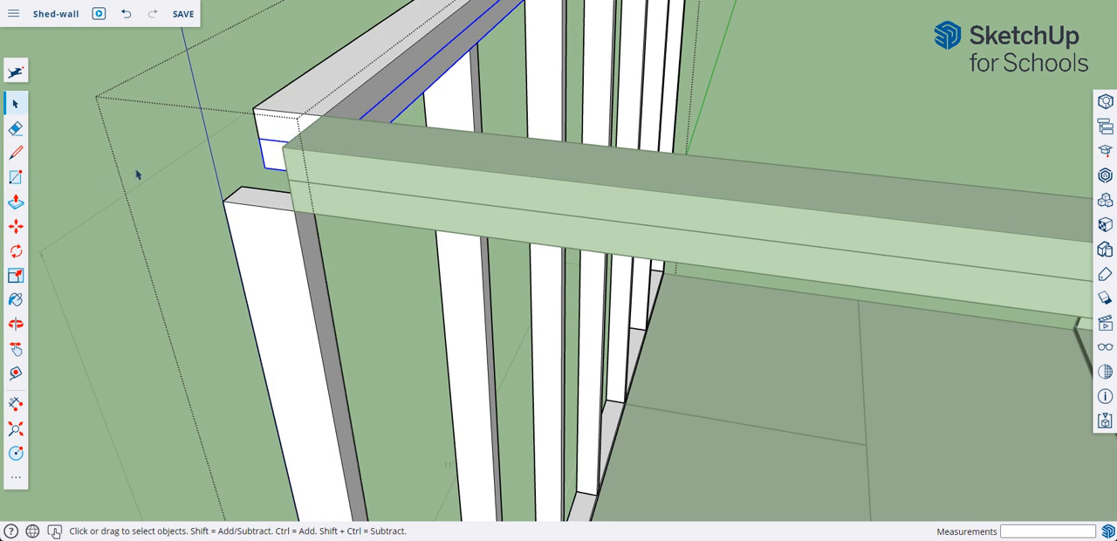
Extend the first wall's lower top plate 3 1/2" back over the corner stud to its outer face and finish editing the wall.
double_click(273, 155)
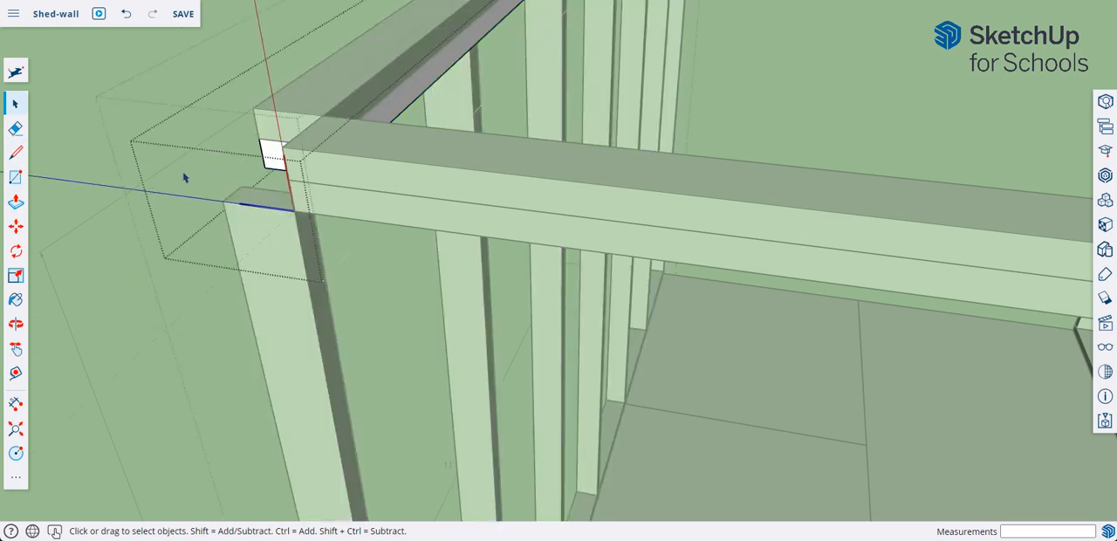
click(16, 203)
click(273, 156)
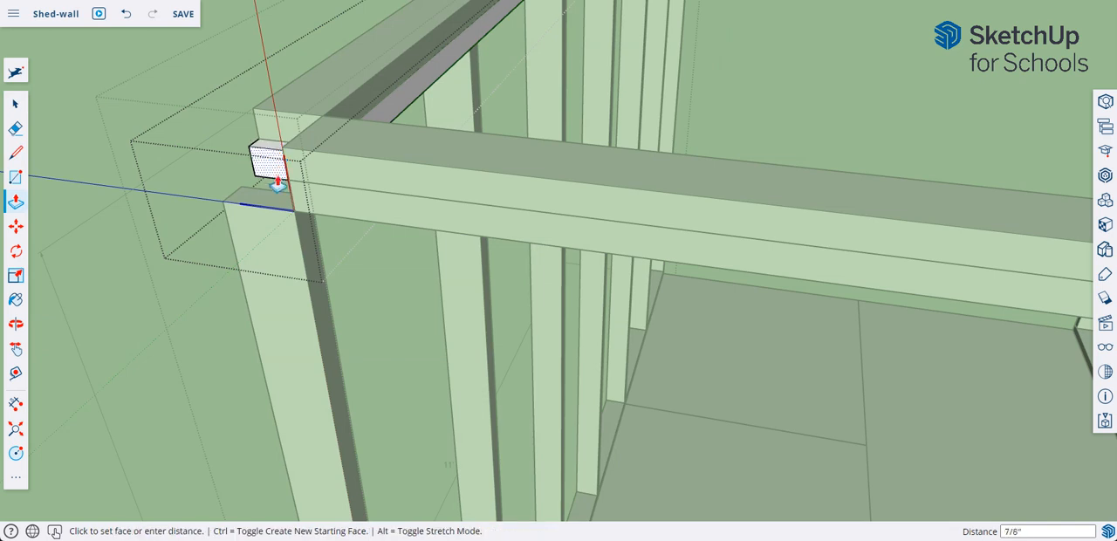
click(292, 212)
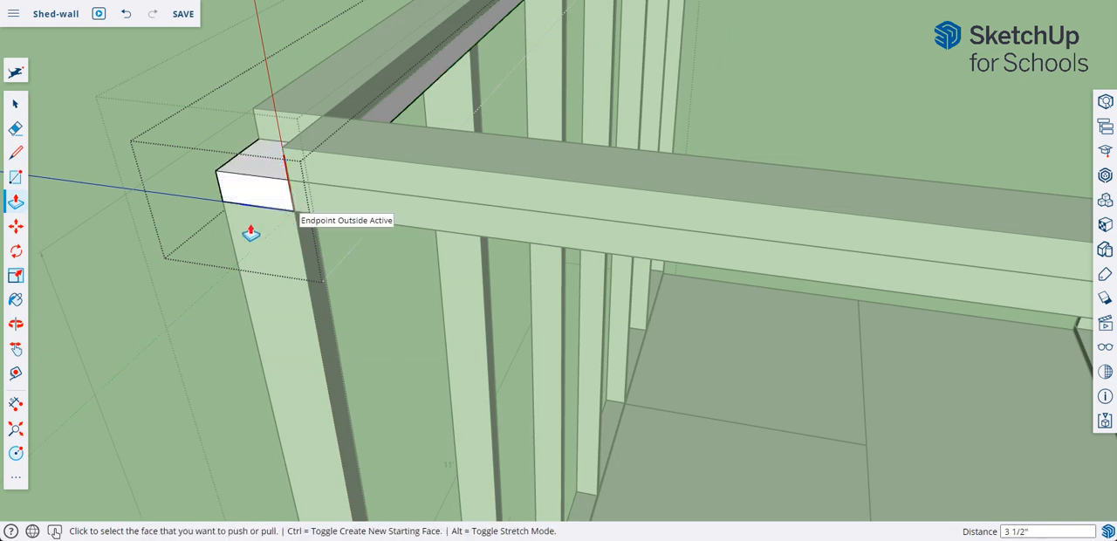
right_click(81, 80)
click(116, 109)
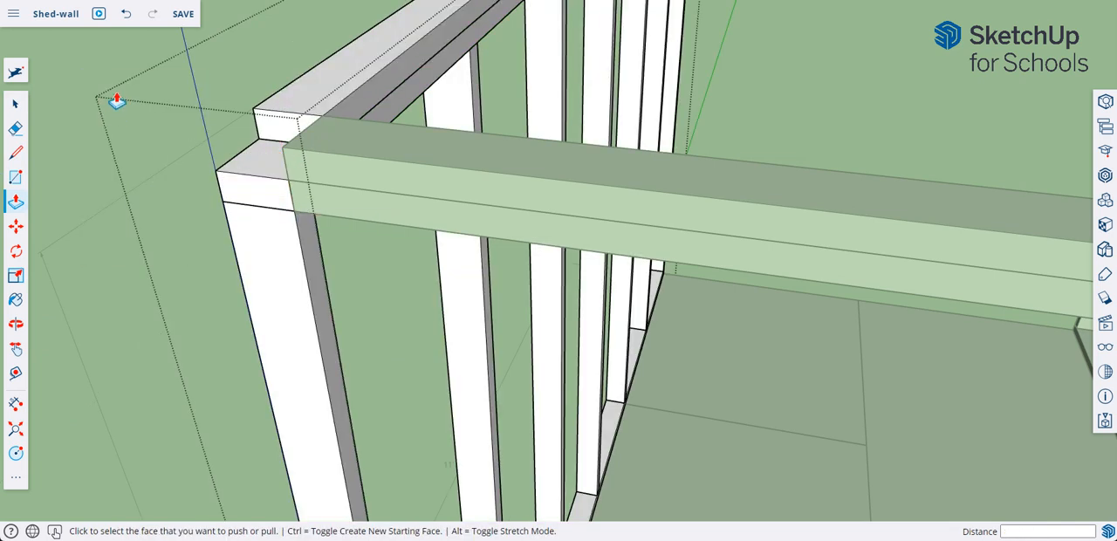
right_click(97, 68)
click(133, 103)
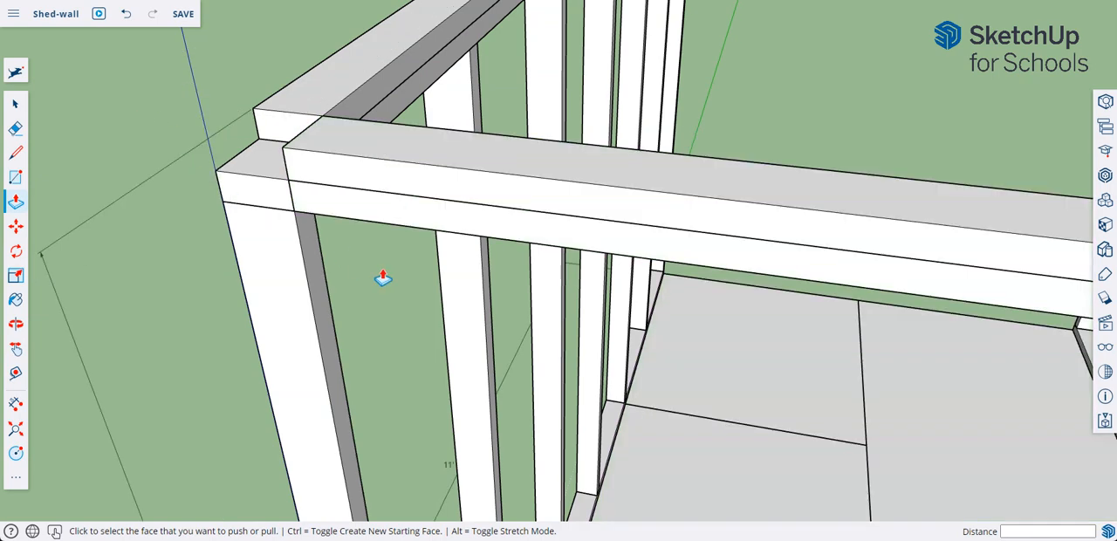
Extend the 8' side's upper top plate 3 1/2" across the corner to the first wall's outer face and close its group.
middle_drag(381, 274, 485, 276)
middle_drag(620, 218, 616, 211)
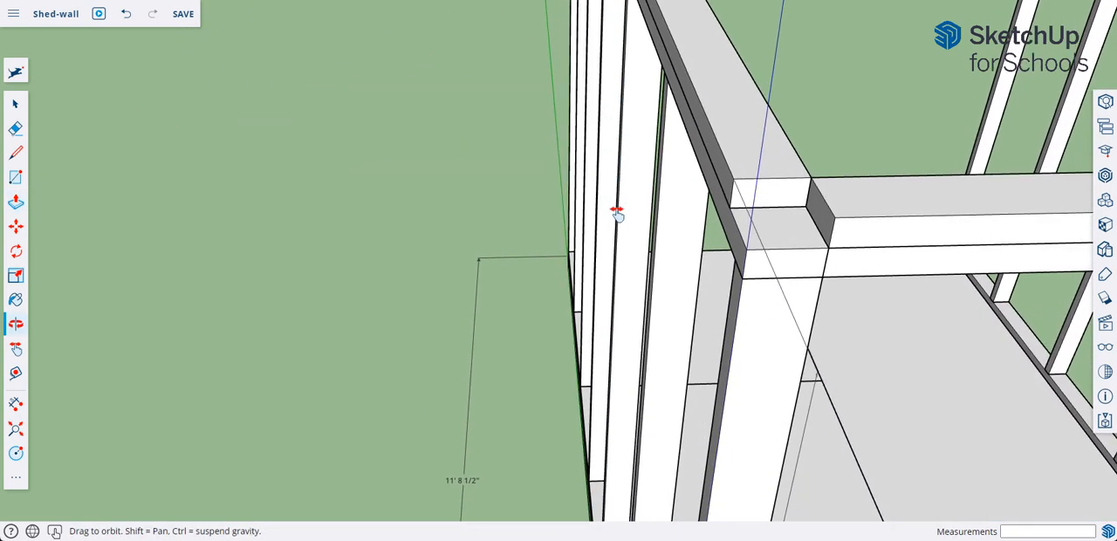
click(16, 105)
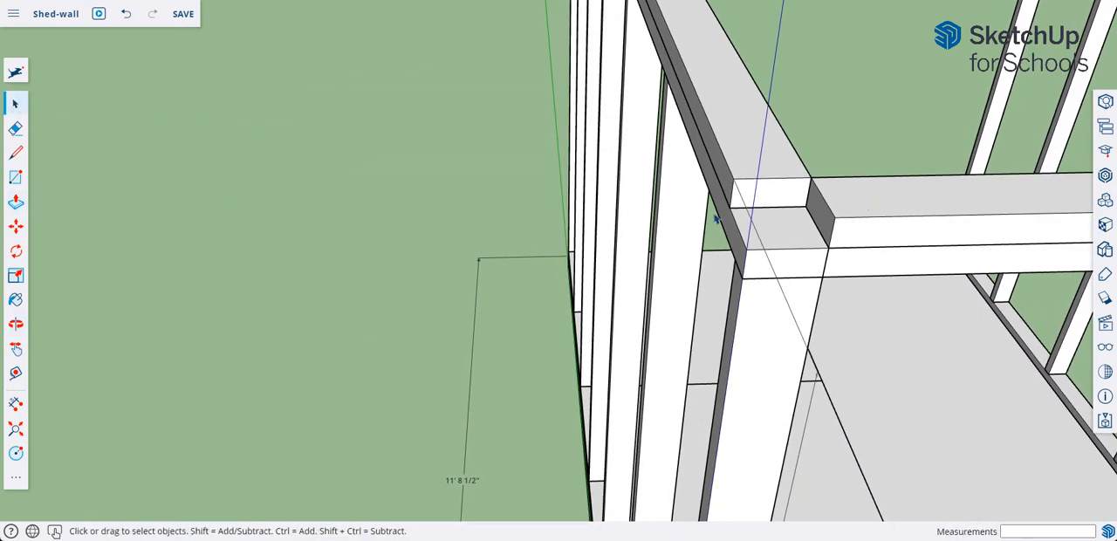
double_click(869, 217)
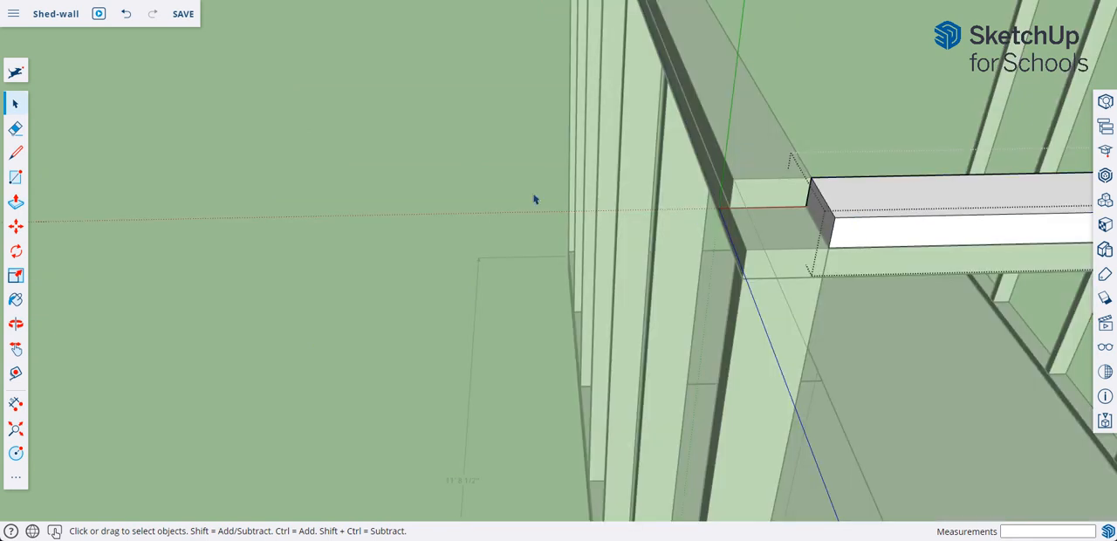
click(16, 200)
click(810, 213)
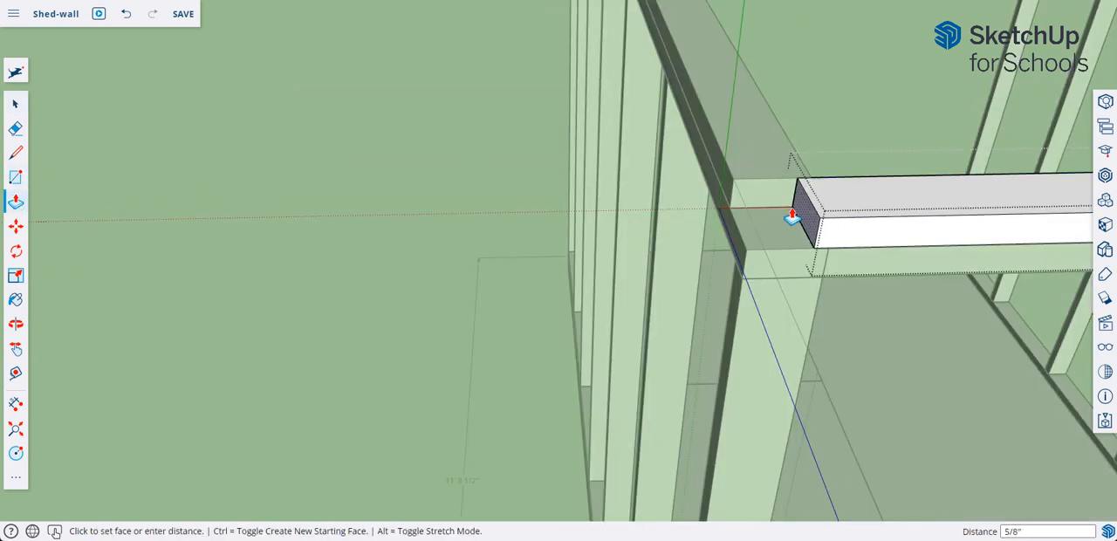
click(734, 192)
right_click(426, 189)
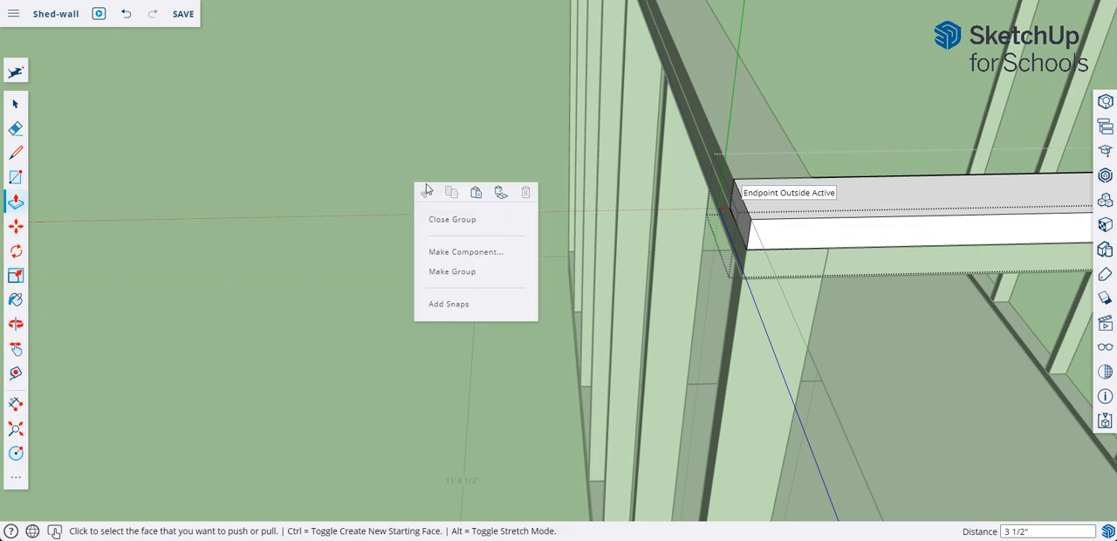
click(445, 221)
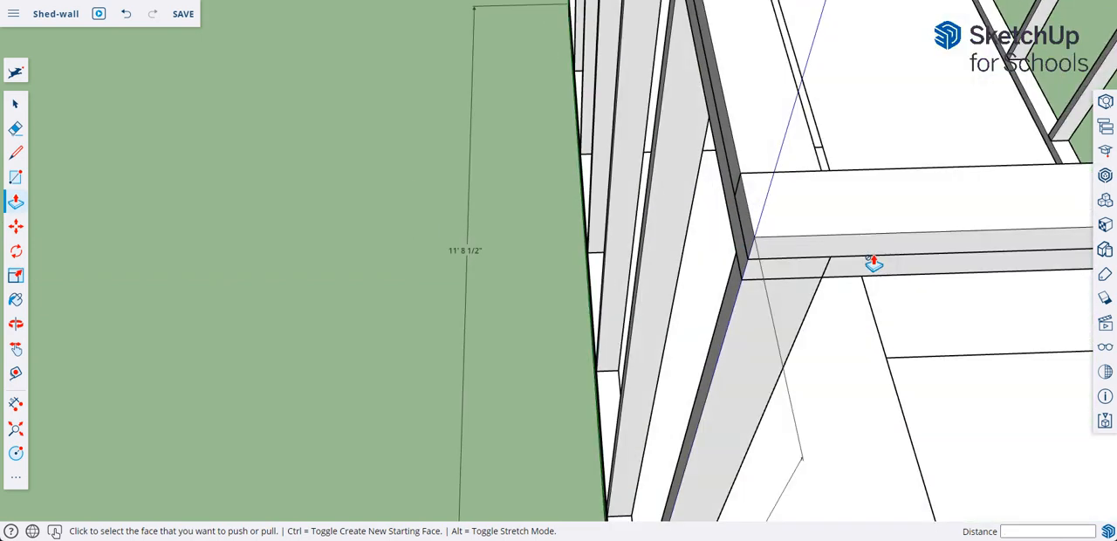
scroll(877, 258, down, 5)
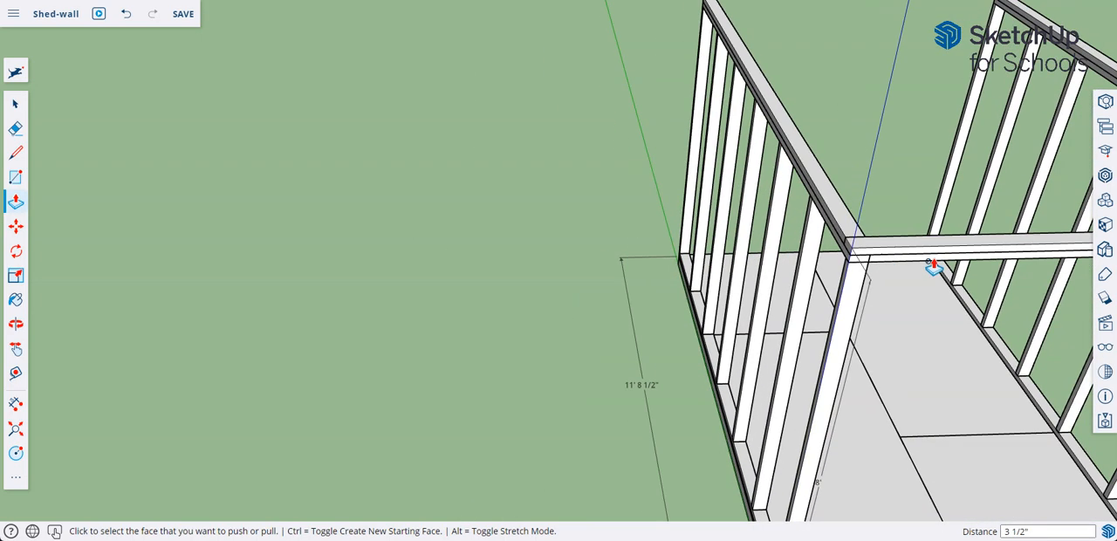